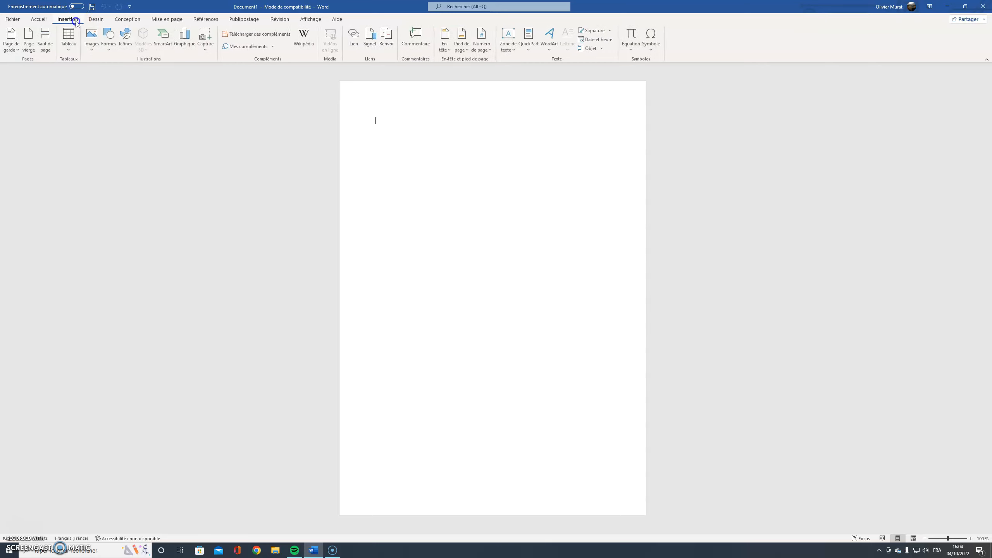
Step: Insert the Austin cover page and enter "Introduction" and "Remerciements" on separate lines of the following page
left_click(18, 46)
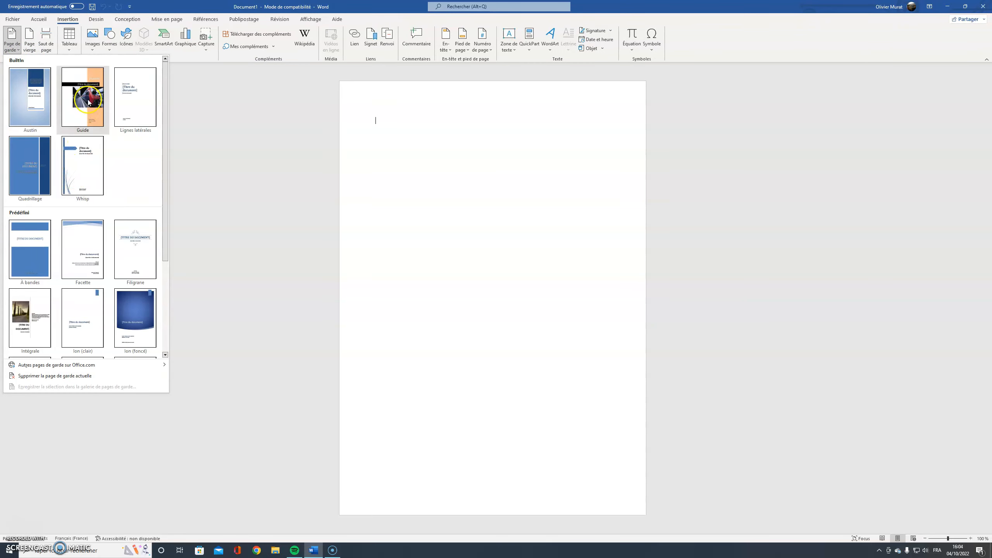
left_click(30, 104)
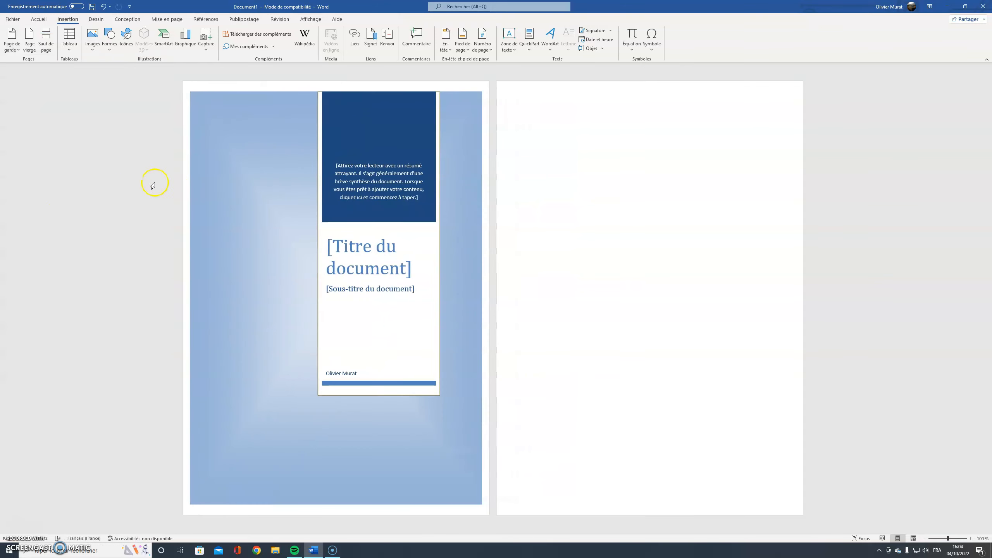
left_click(543, 129)
type("Introduction")
key("Return")
type("Remerciements")
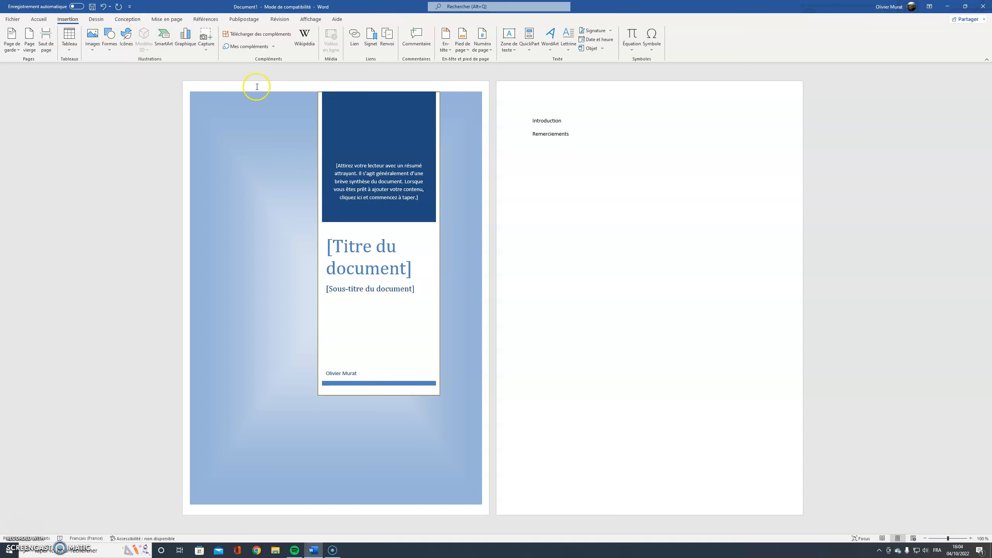
Step: Insert a page break after "Remerciements" and check it by showing the formatting marks, hiding them again when done
left_click(52, 41)
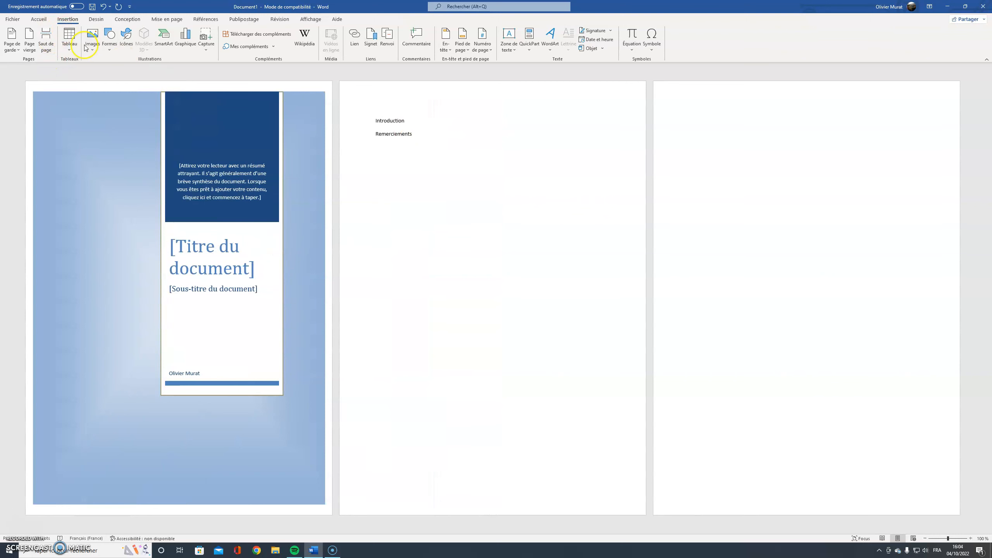
left_click(42, 21)
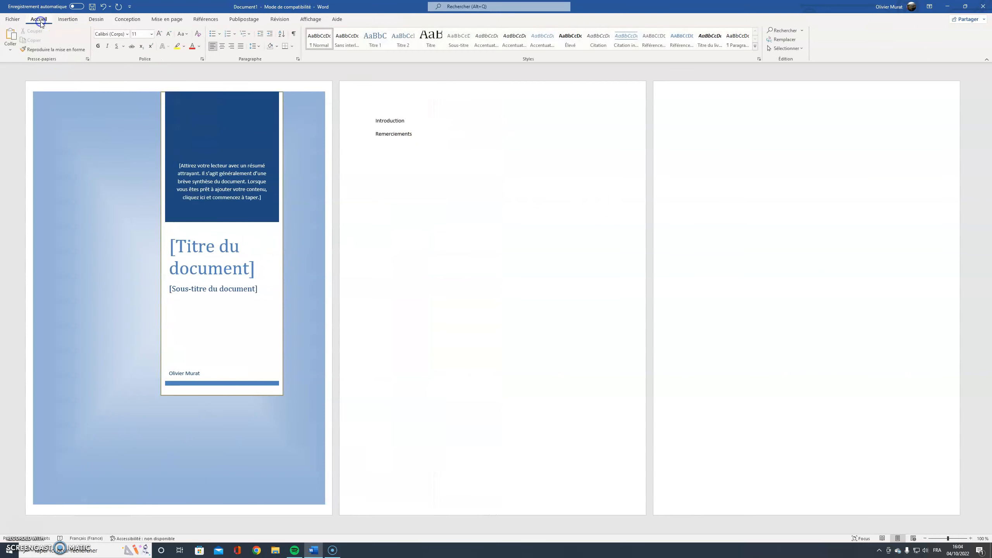
left_click(295, 35)
left_click(449, 134)
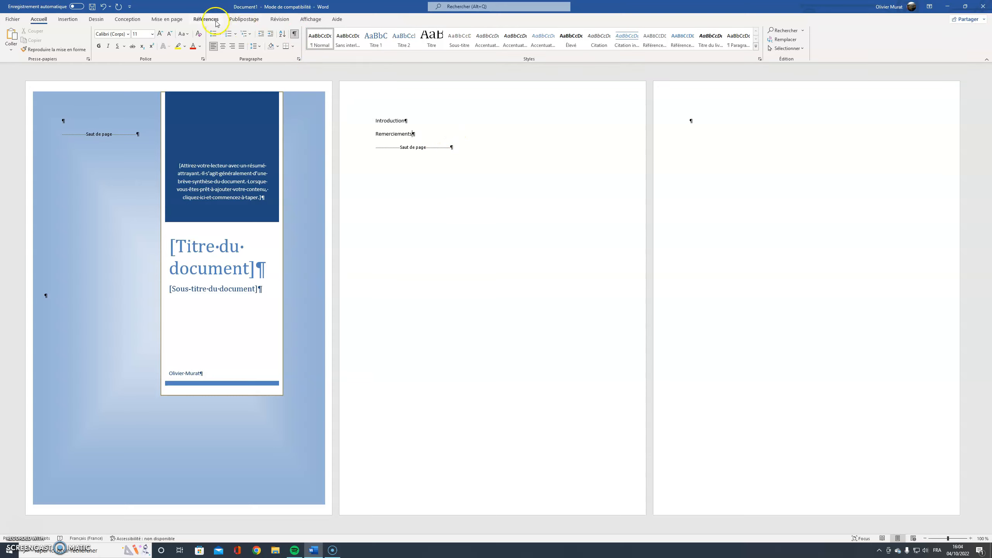
left_click(295, 34)
left_click(454, 173)
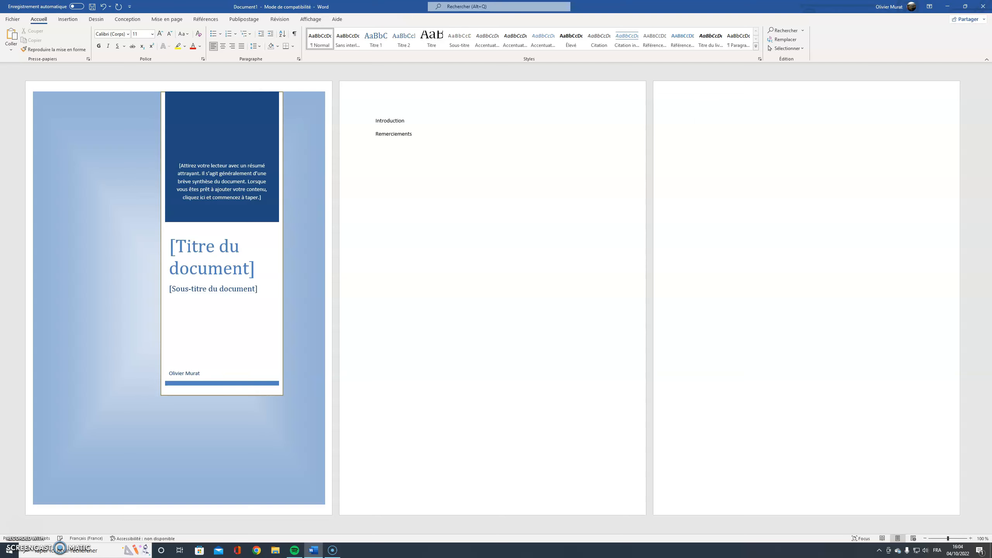
Step: Insert the predefined "Table automatique 1" table of contents on the blank third page
left_click(417, 135)
left_click(702, 109)
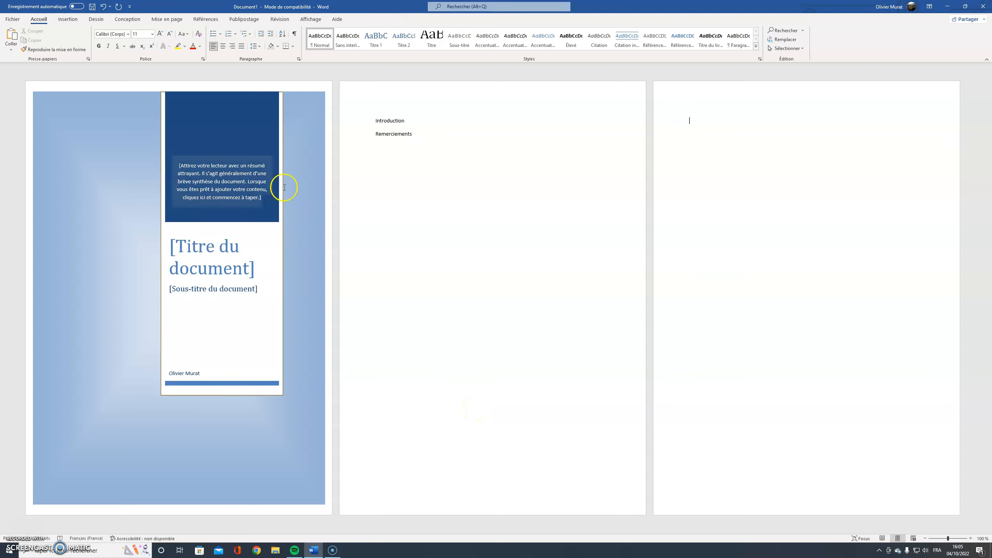
left_click(68, 20)
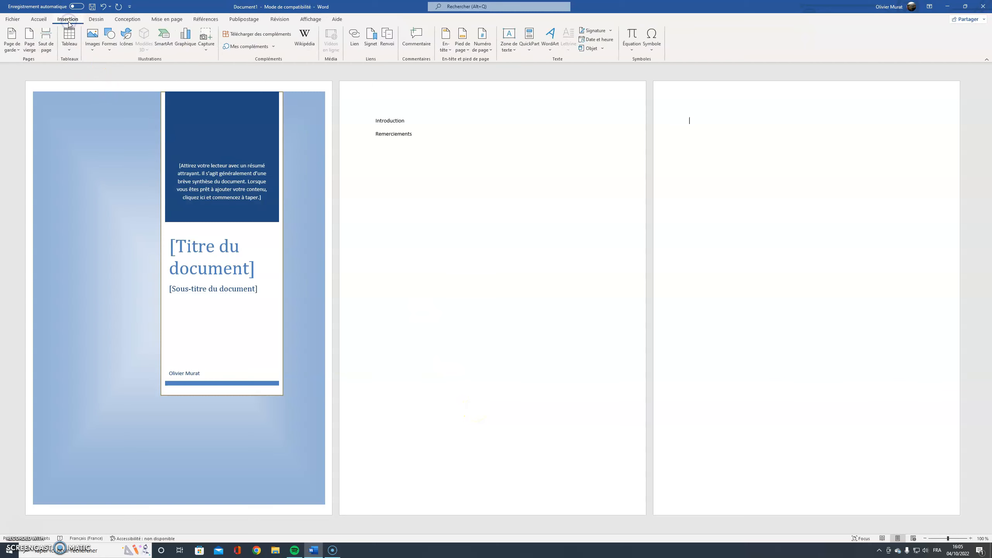
left_click(93, 21)
left_click(40, 19)
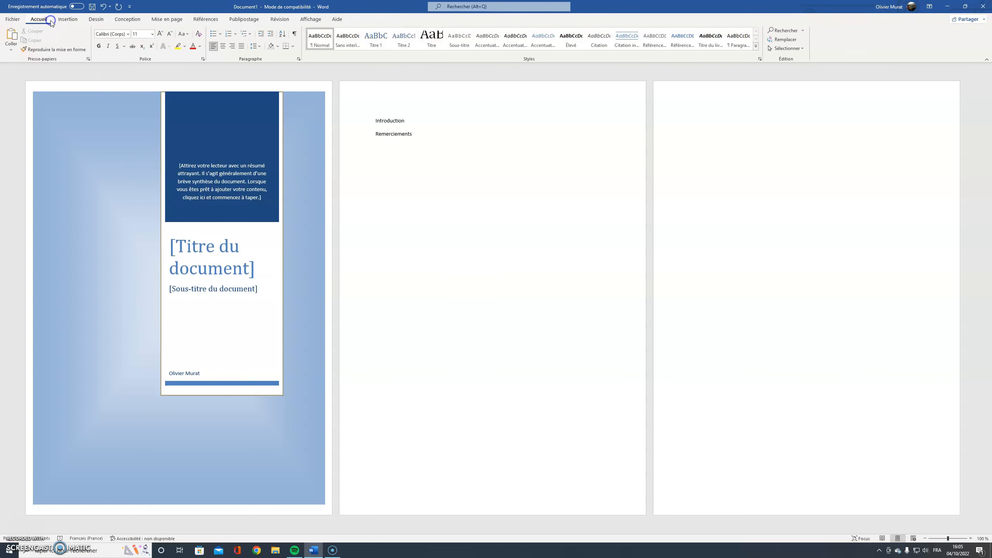
left_click(63, 20)
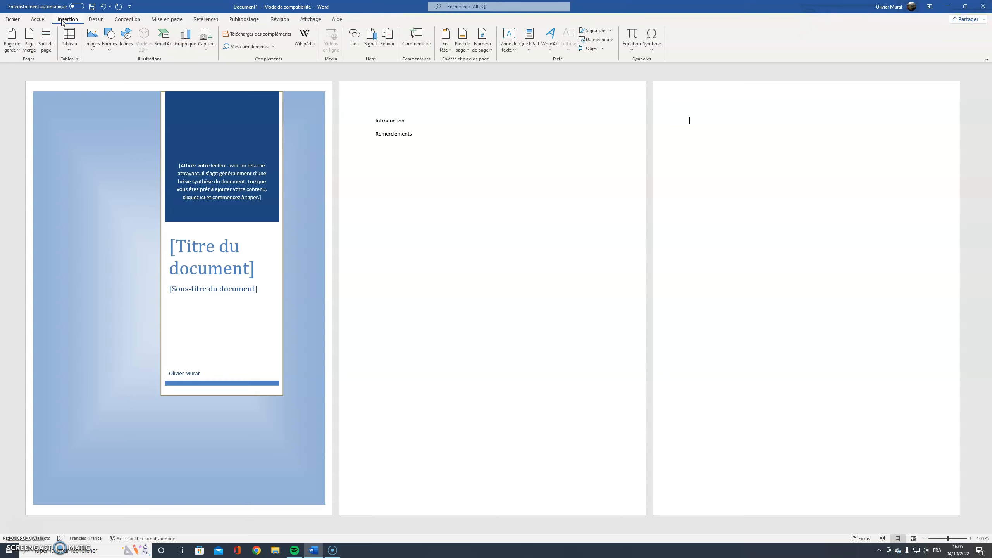
left_click(39, 19)
left_click(174, 21)
left_click(206, 19)
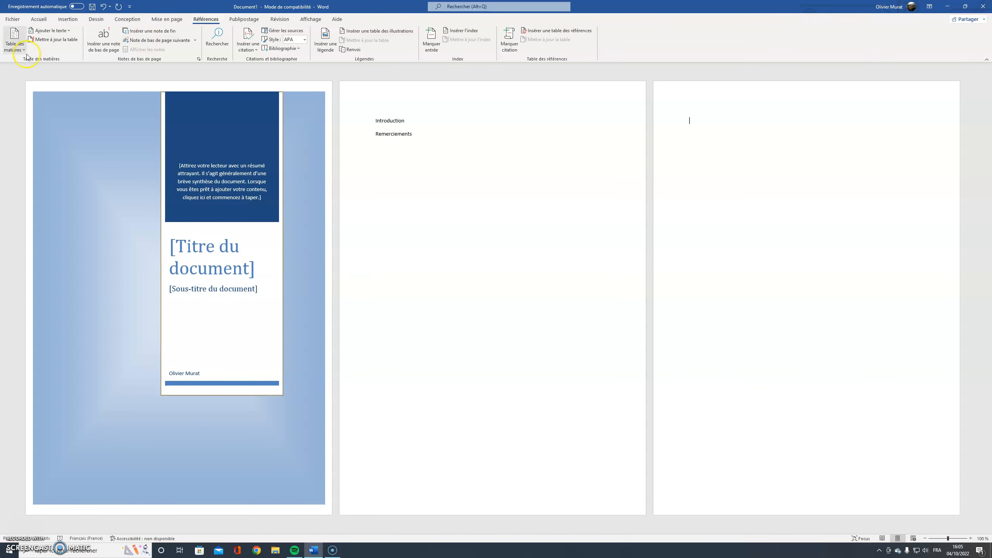
left_click(15, 41)
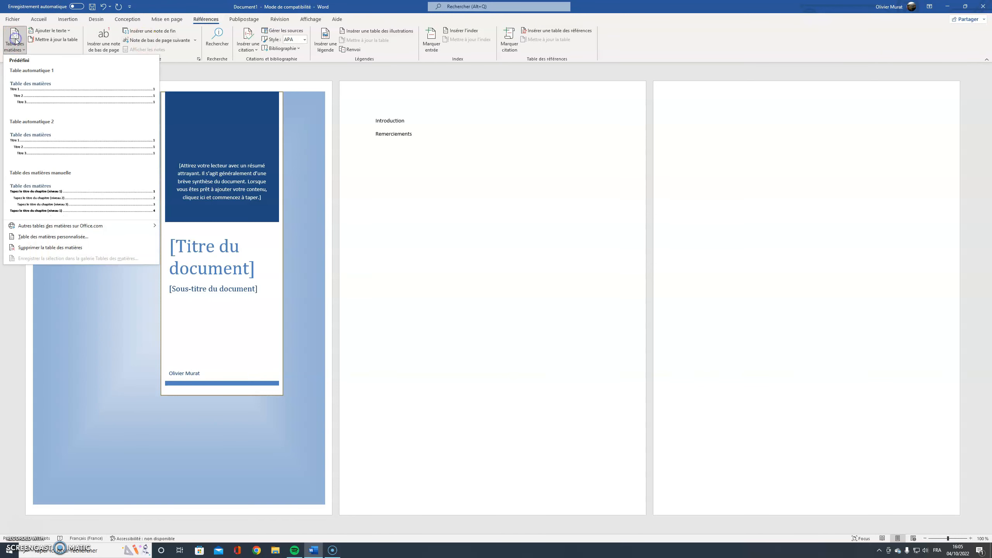
left_click(38, 86)
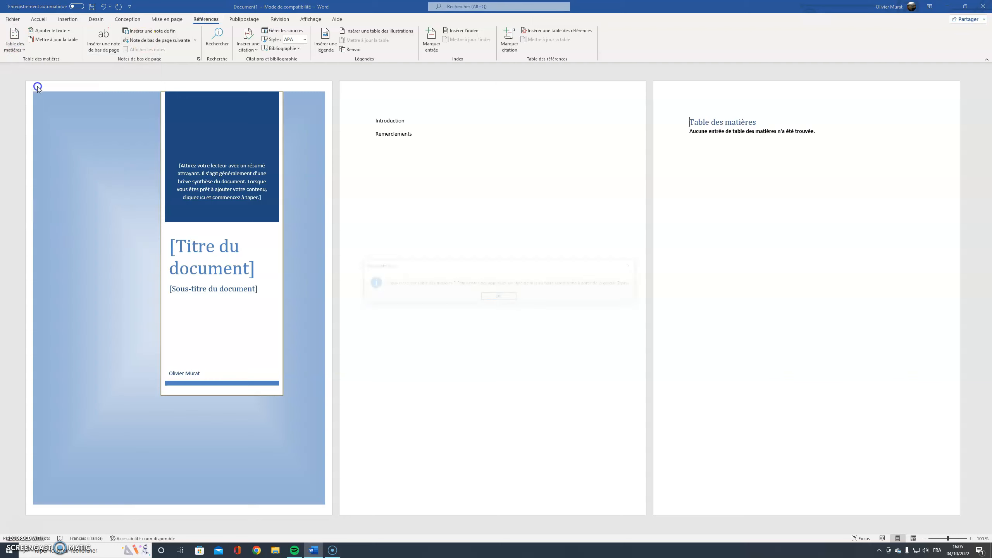
left_click(504, 296)
Step: Replace the table of contents heading with "Sommaire"
left_click(715, 120)
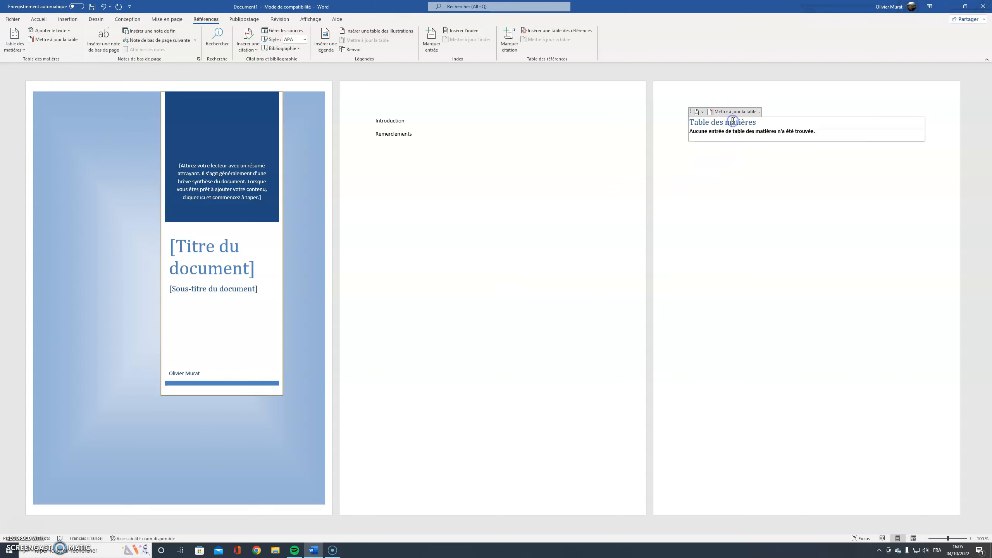
left_click_drag(758, 124, 690, 122)
type("Sommaire")
left_click(728, 175)
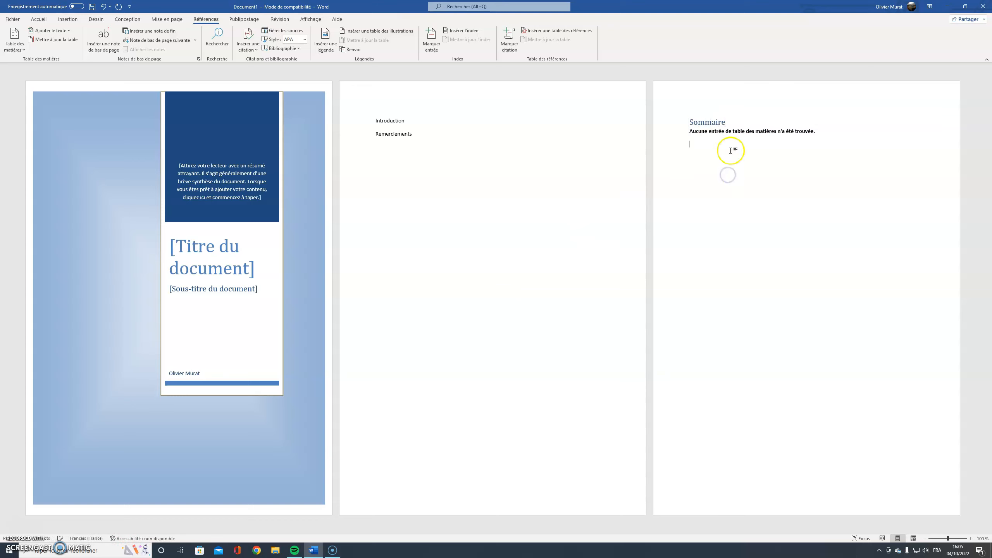
Step: Insert a page break below the table of contents to start a fourth page
left_click(66, 19)
left_click(44, 39)
scroll(350, 375, "down", 3)
scroll(382, 18, "up", 1)
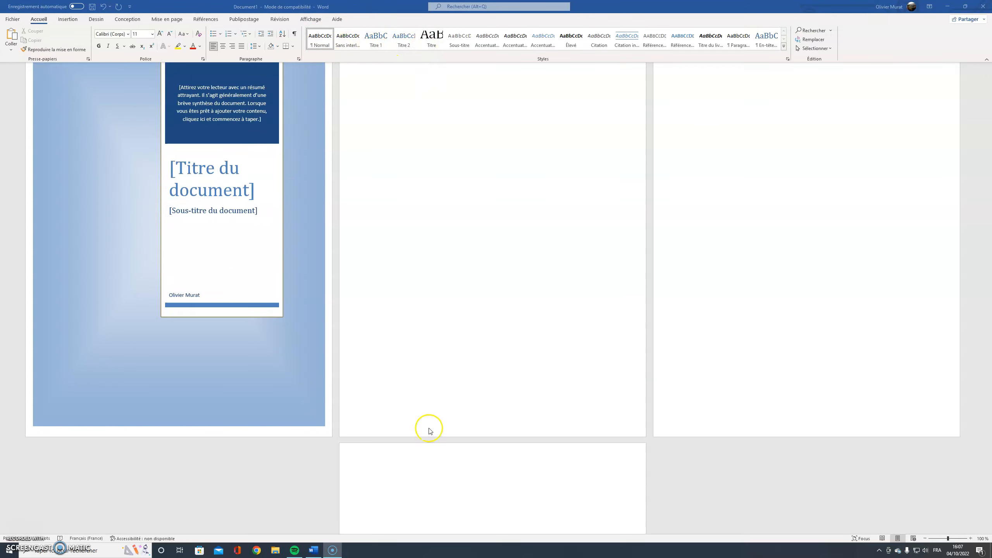
Step: Enter "Présentation de la structure" on the fourth page, format it with the Titre style and start a new line below
left_click(389, 460)
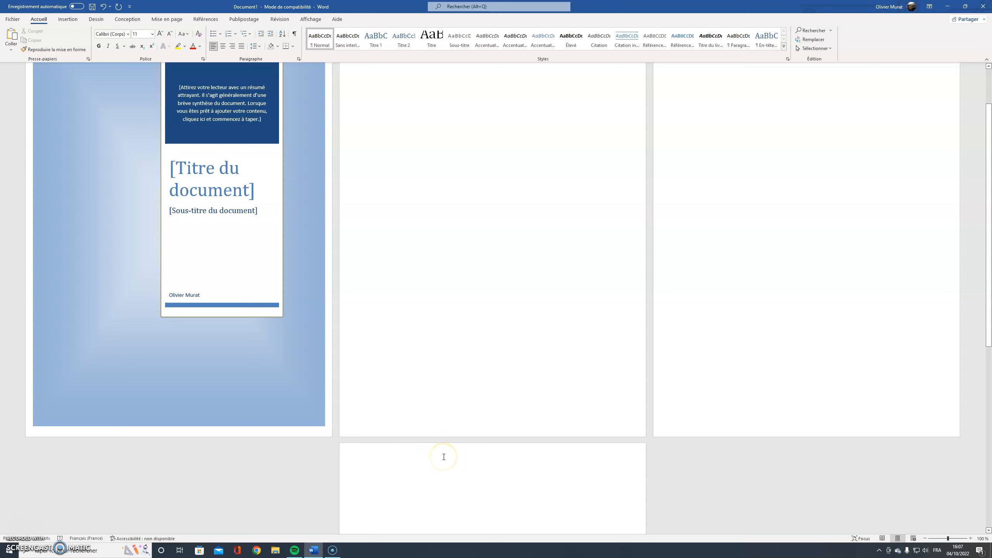
scroll(444, 457, "up", 1)
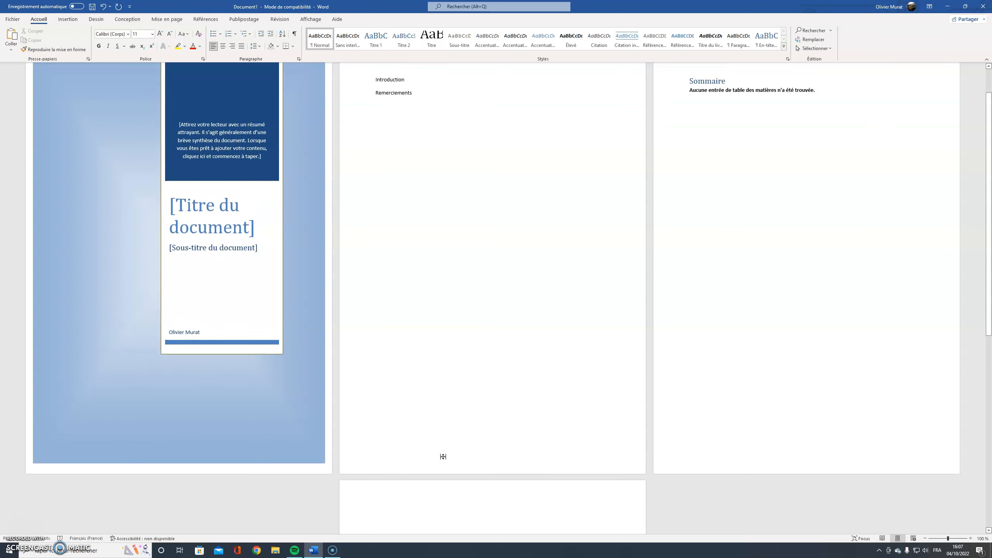
scroll(675, 99, "down", 1)
scroll(702, 123, "up", 1)
scroll(485, 352, "down", 2)
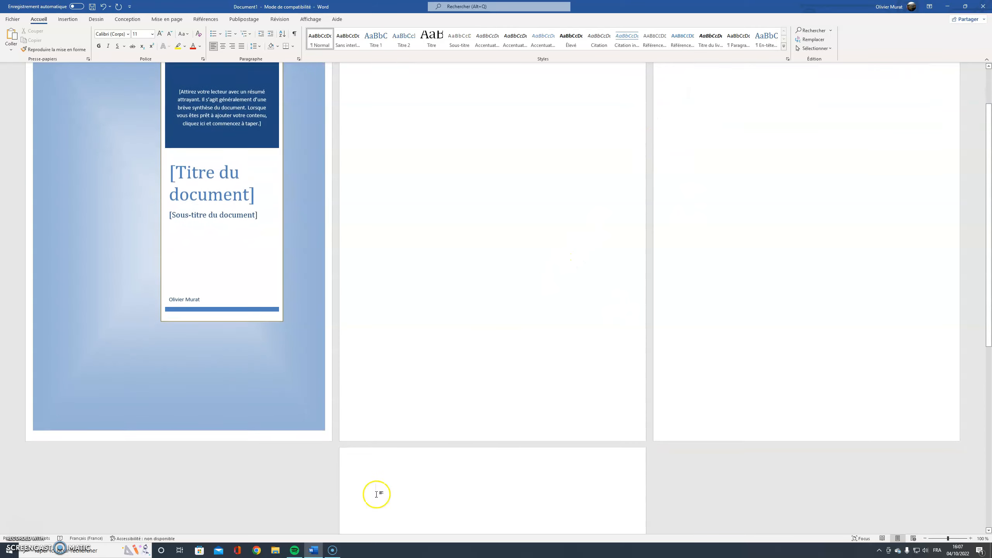
scroll(383, 489, "up", 1)
type("Présentation de la structure")
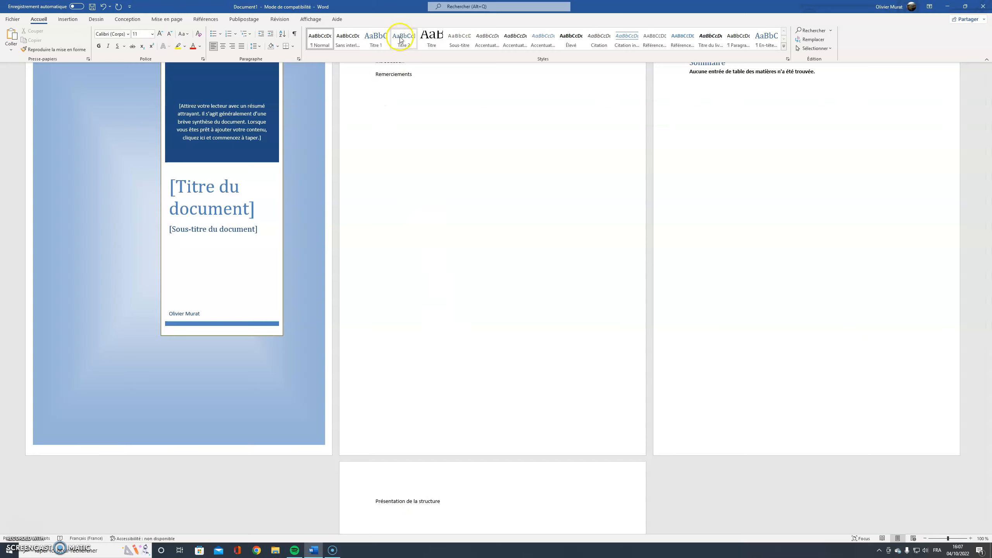
left_click(430, 43)
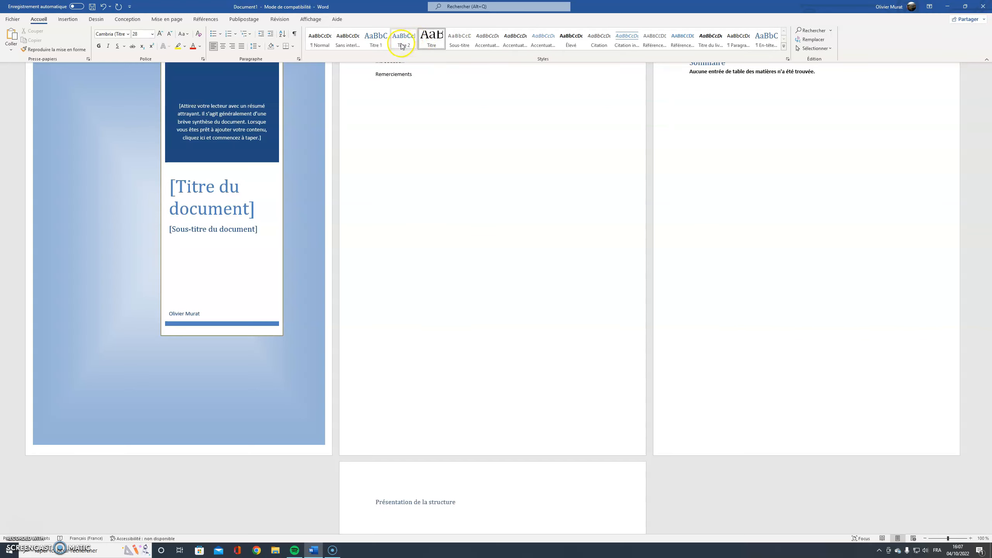
left_click(537, 508)
key("Return")
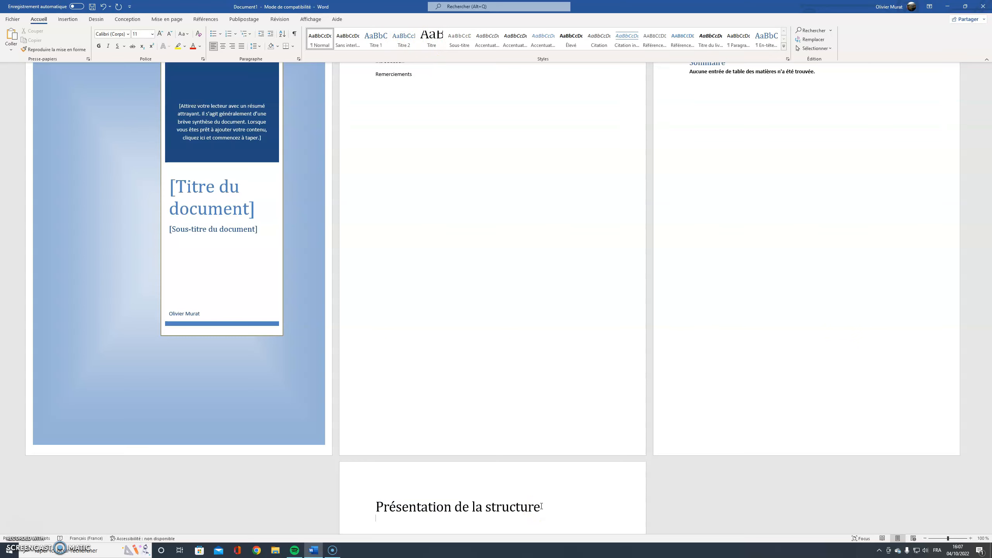
Step: Add "Histogramme" under the "Présentation de la structure" title and format it with the Titre 1 style
scroll(541, 507, "down", 1)
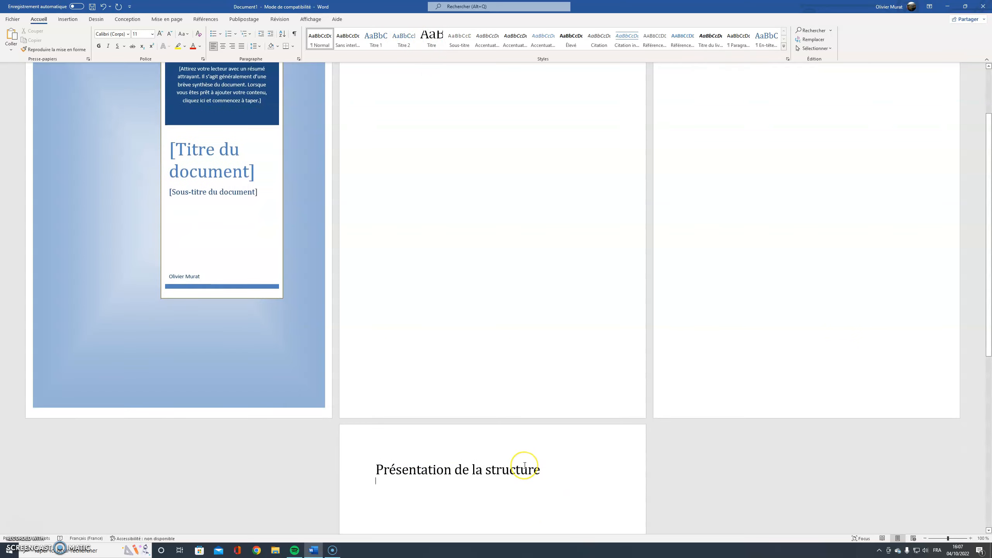
type("Histogramme")
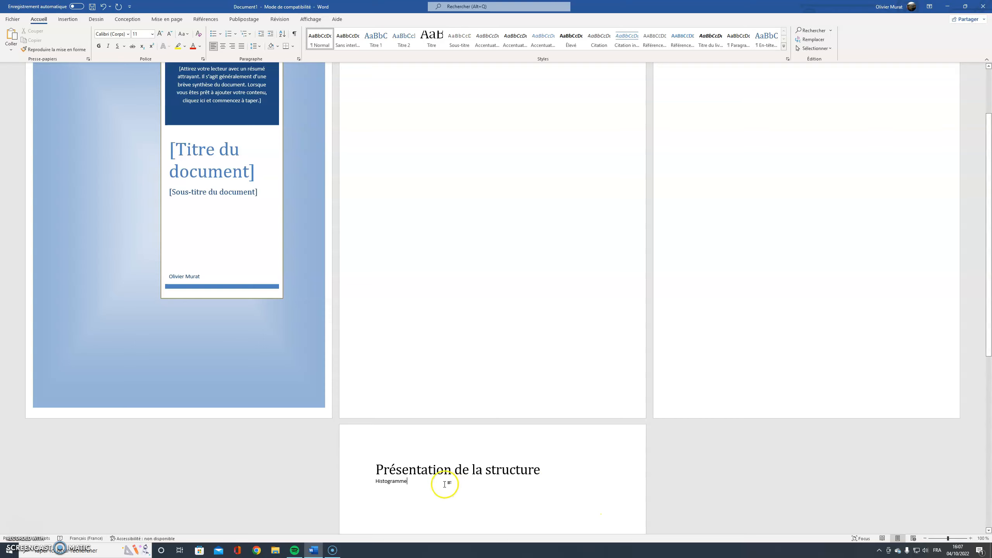
left_click(369, 37)
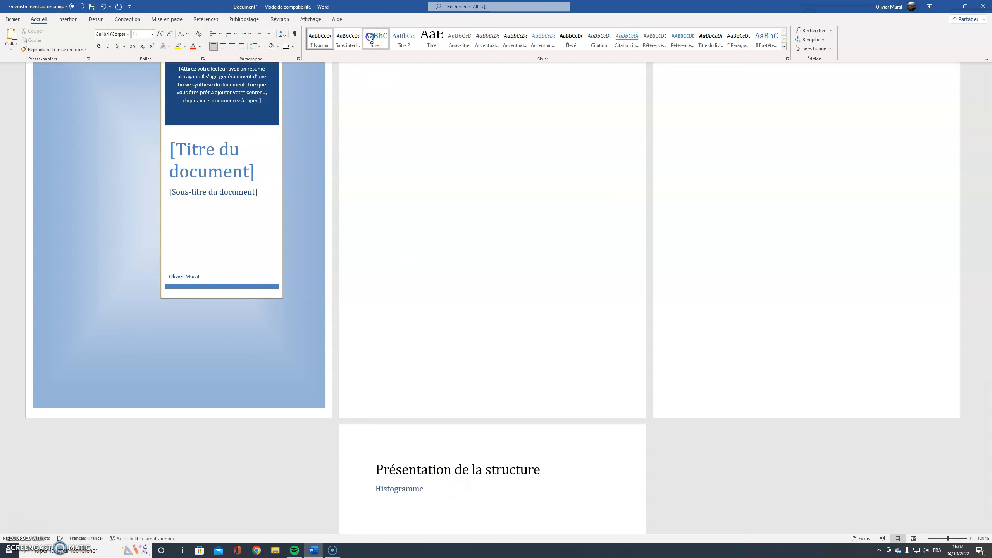
scroll(527, 507, "down", 3)
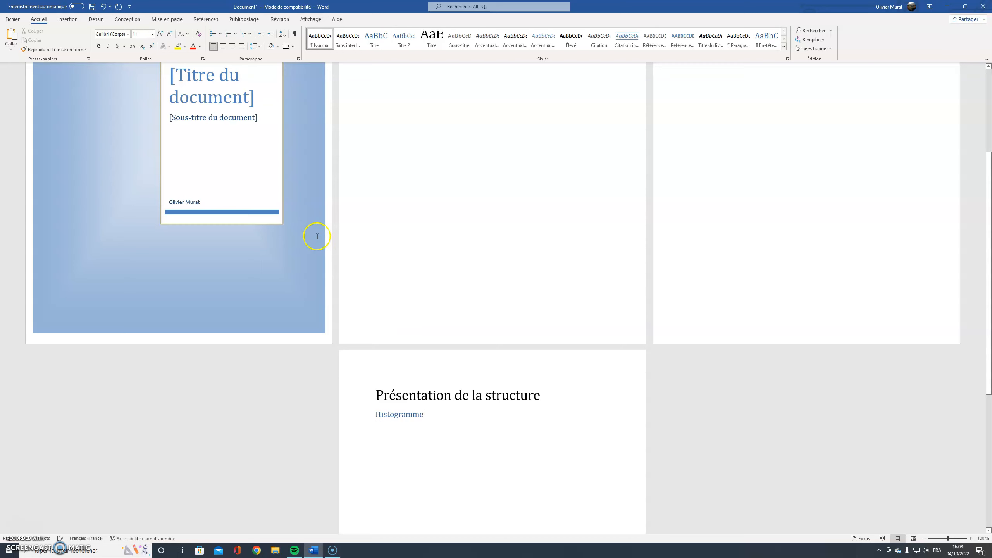
Step: Insert a clustered column chart (Histogramme groupé) below the "Histogramme" heading
left_click(64, 19)
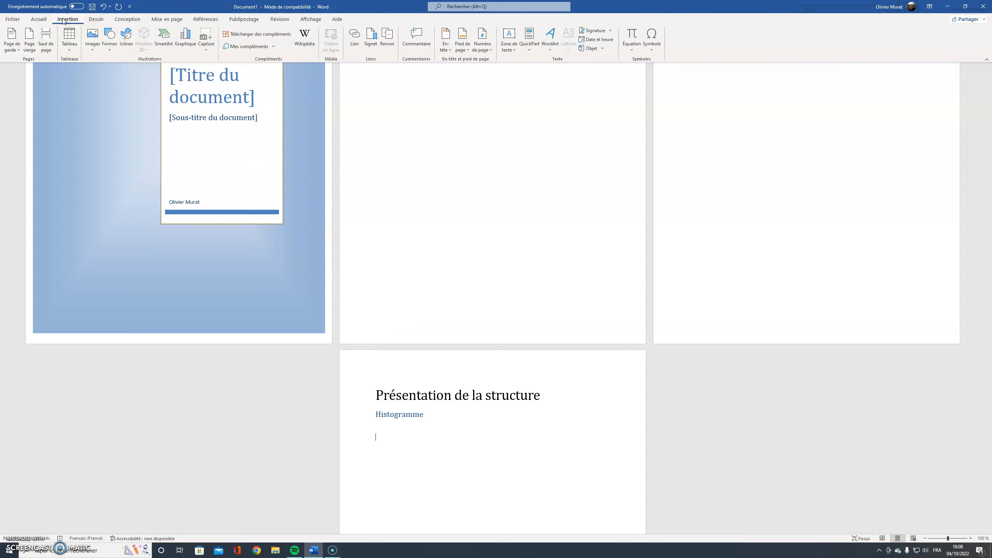
left_click(181, 37)
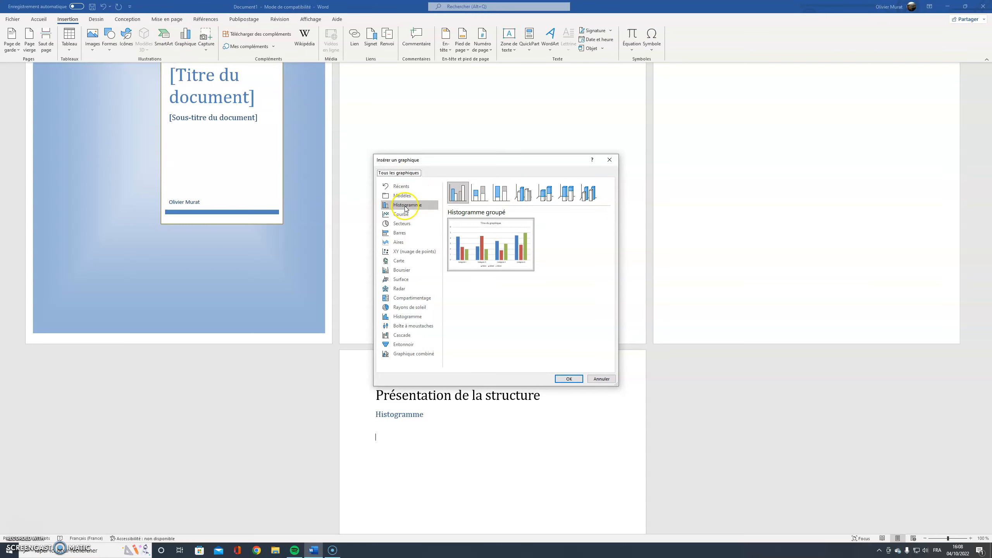
left_click(568, 379)
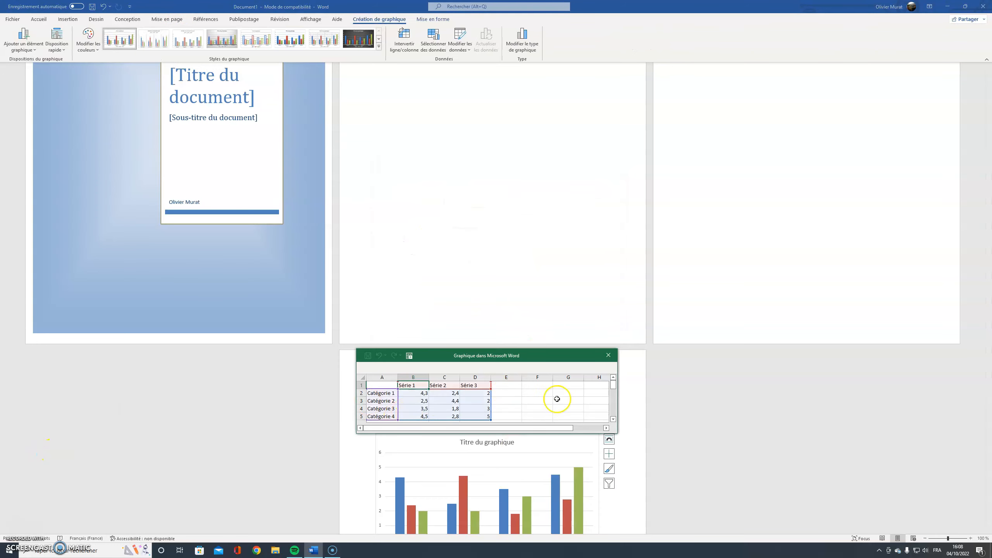
Step: Enlarge the chart's data sheet window and move it beside the page so the chart is uncovered
scroll(803, 412, "down", 3)
left_click_drag(510, 362, 513, 184)
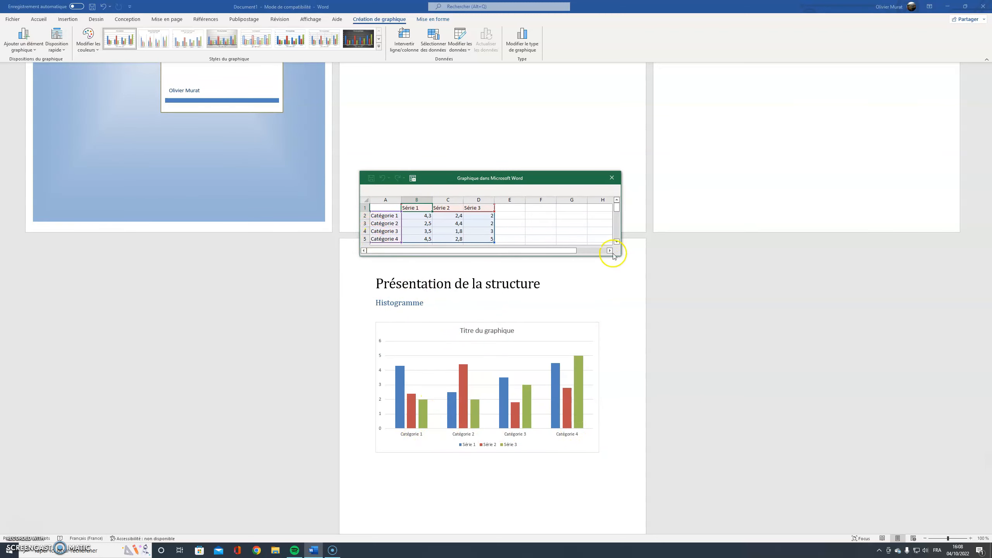
left_click_drag(621, 256, 643, 309)
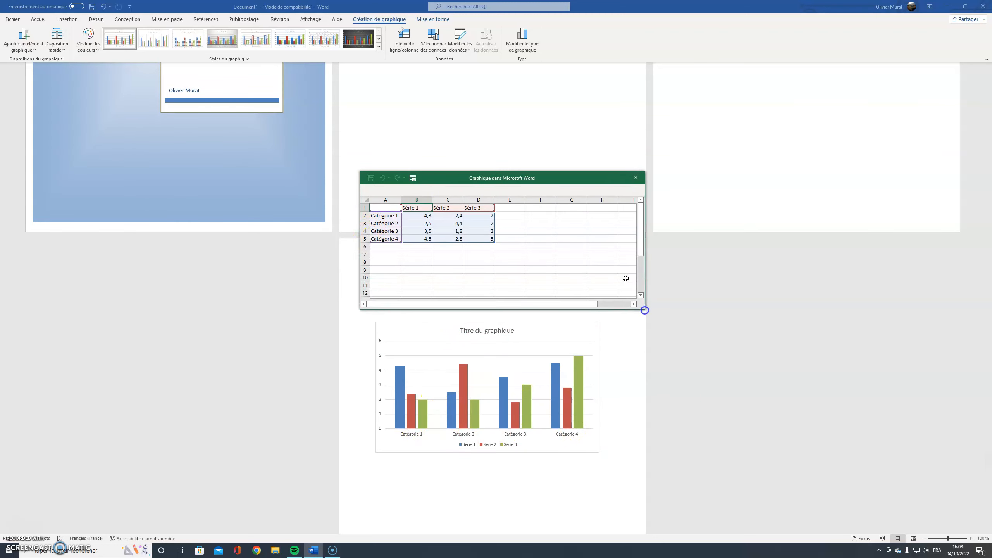
left_click_drag(515, 180, 823, 233)
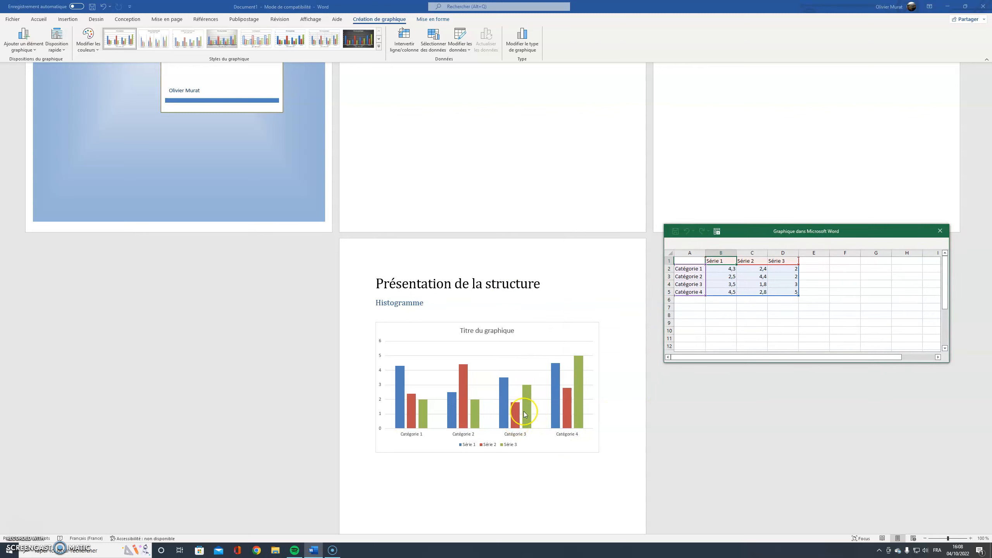
Step: Delete the Série 2 and Série 3 columns from the chart's data sheet
left_click(755, 252)
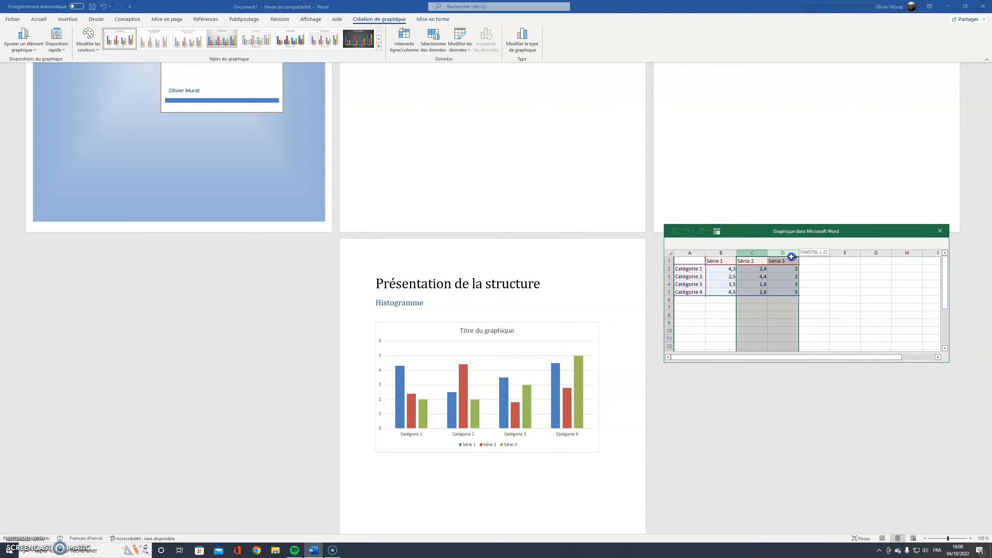
right_click(754, 254)
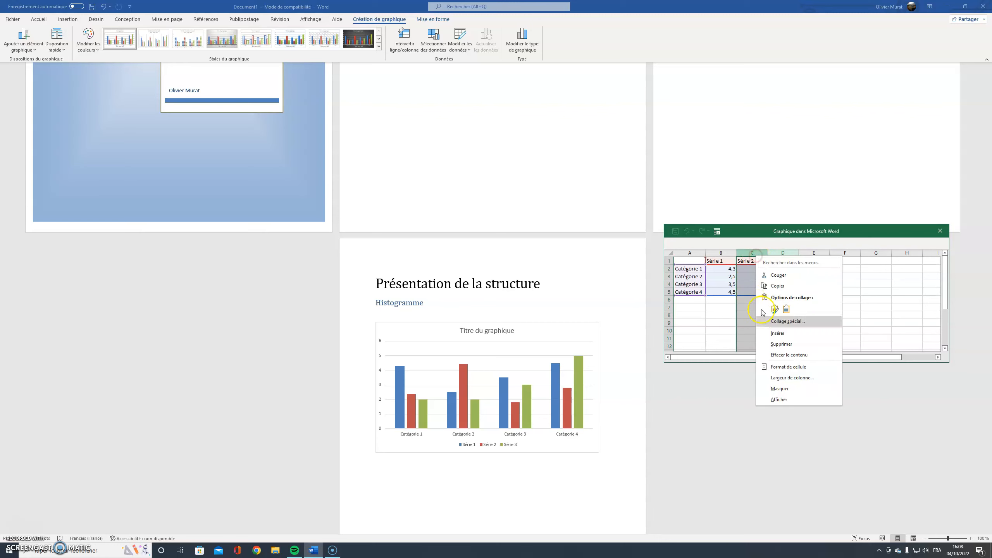
left_click(781, 343)
Step: Open the "Catégorie 1" label cell in the chart's data sheet for editing
left_click(697, 268)
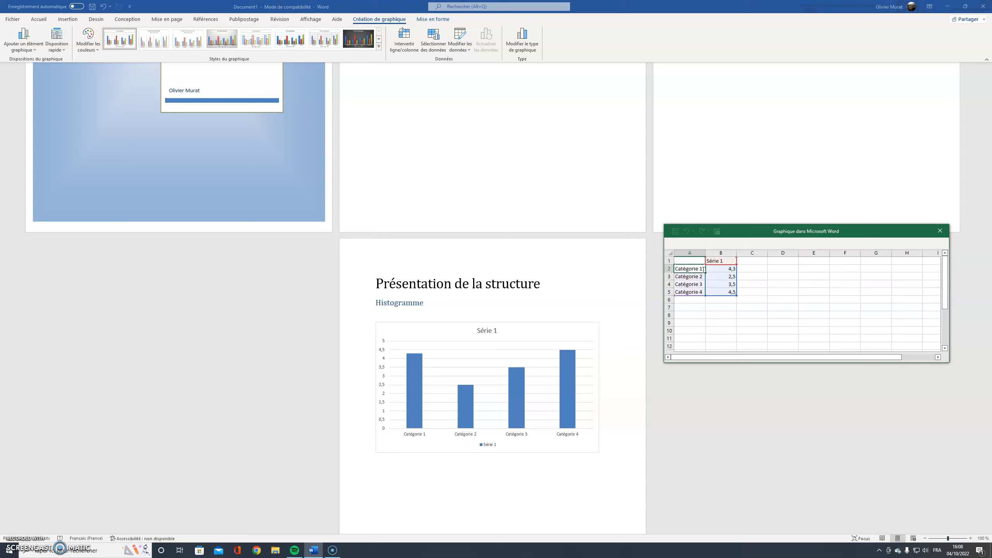
double_click(700, 268)
left_click(698, 268)
left_click(697, 269)
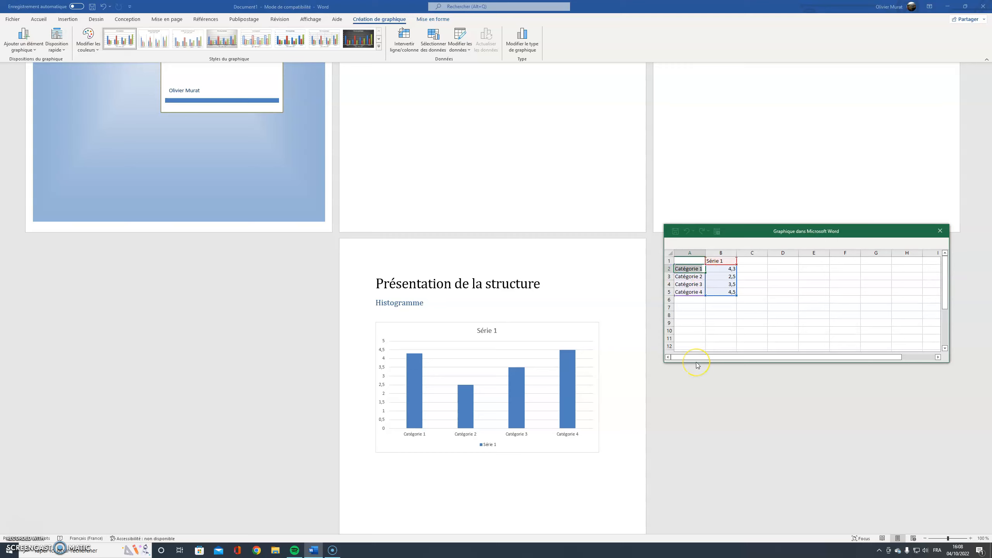
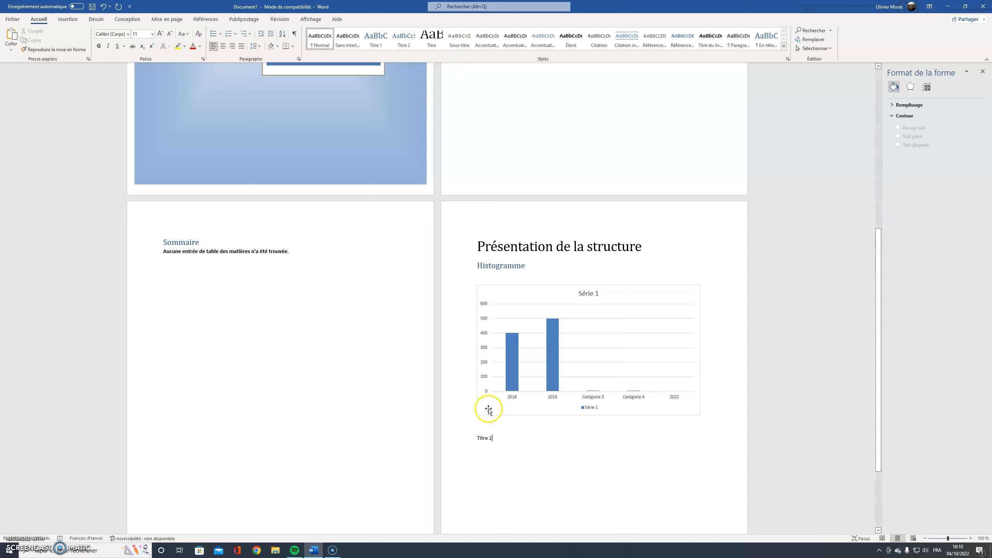
Step: Apply the Titre 2 style to the "Titre 2" line below the chart and add a "Titre 2" line under "Histogramme"
left_click(404, 46)
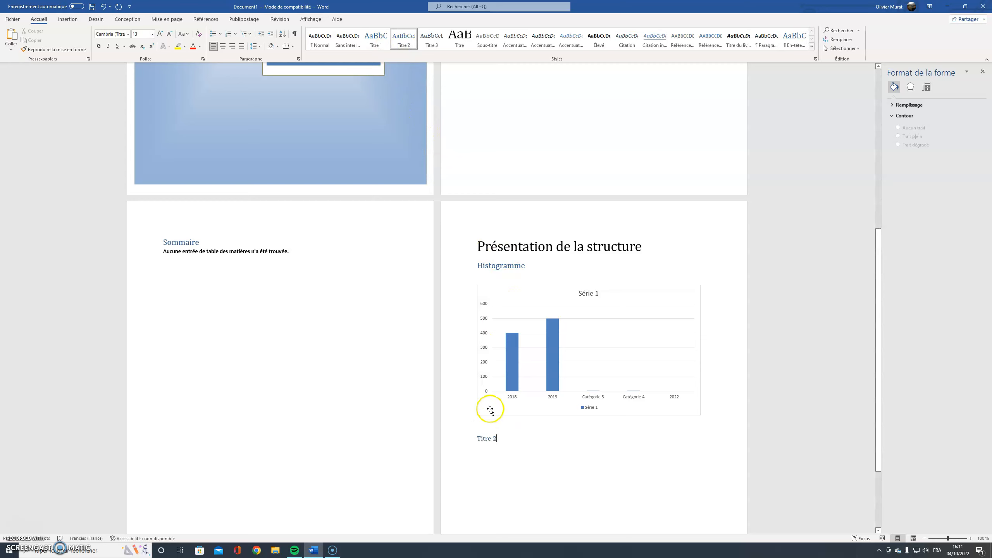
left_click(527, 266)
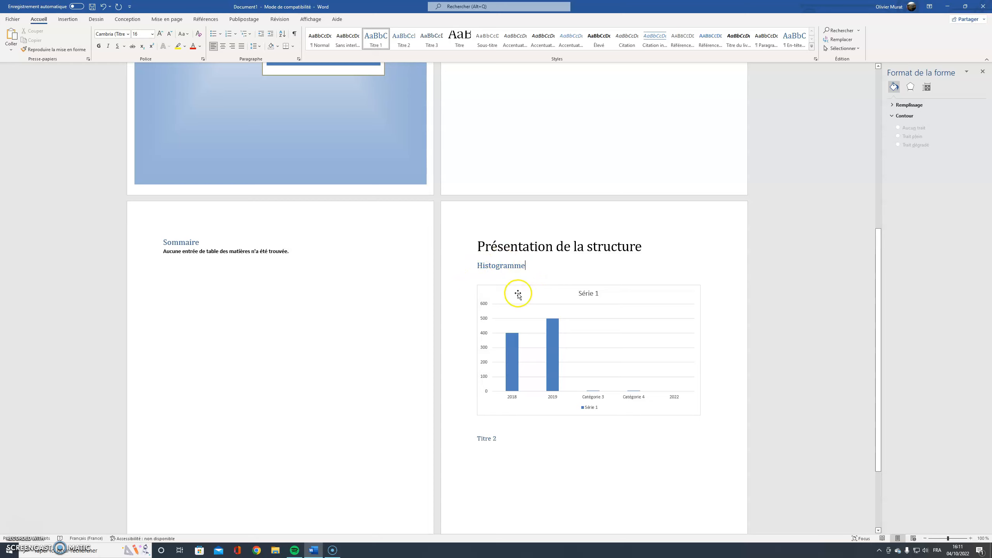
key("Return")
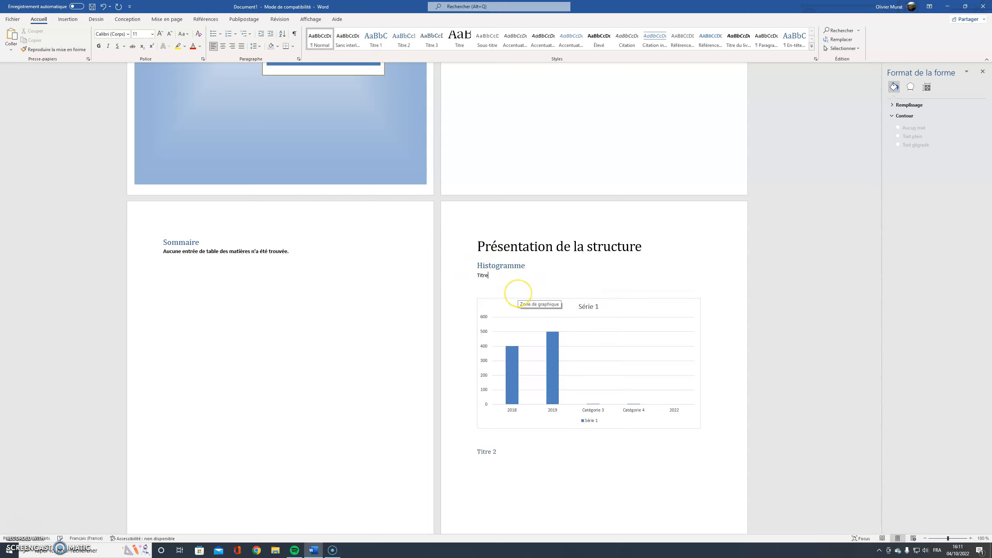
key("BackSpace")
Step: Append "bis" to the "Titre 2" heading below the chart and start a new line under it
left_click(512, 455)
type("bis")
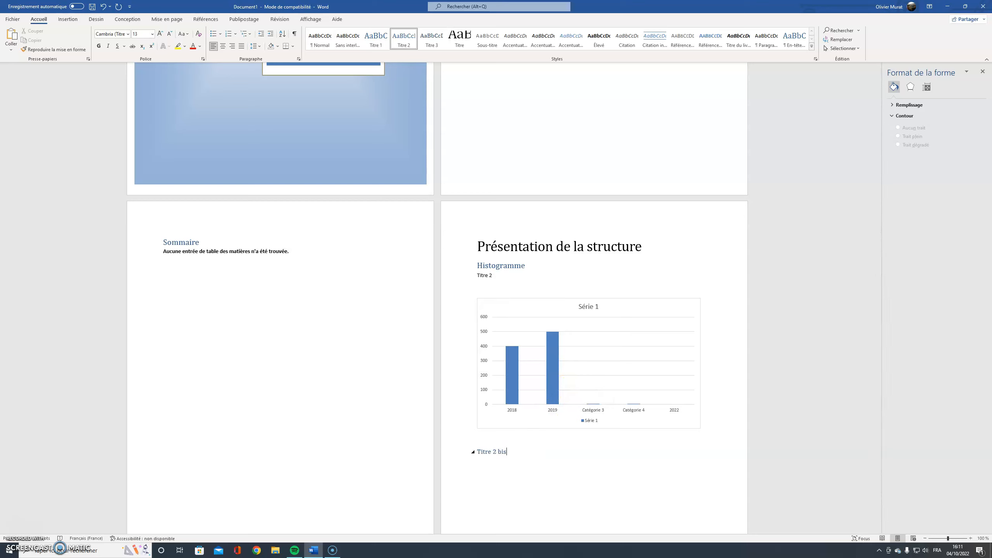
key("Return")
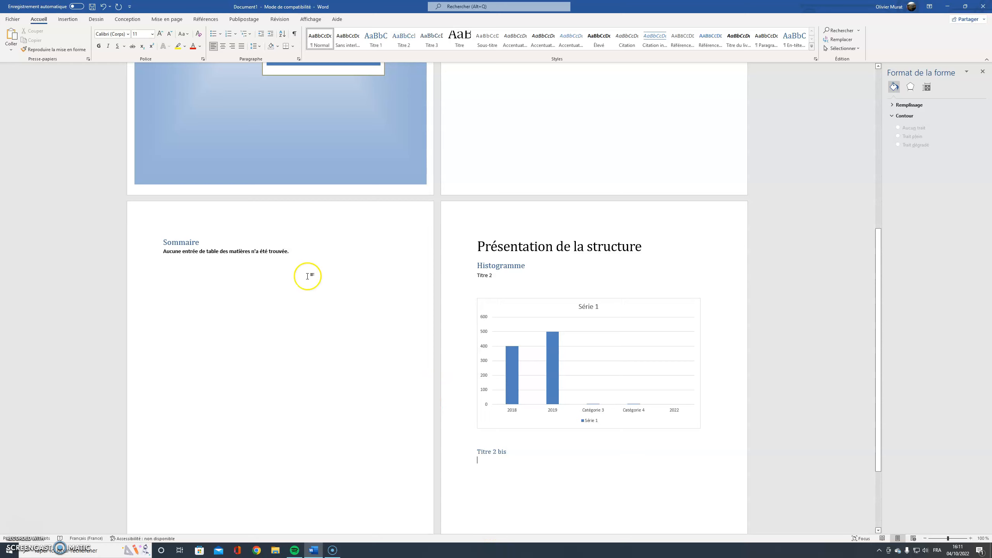
Step: Insert a page break after the "Titre 2 bis" heading
left_click(68, 19)
left_click(47, 39)
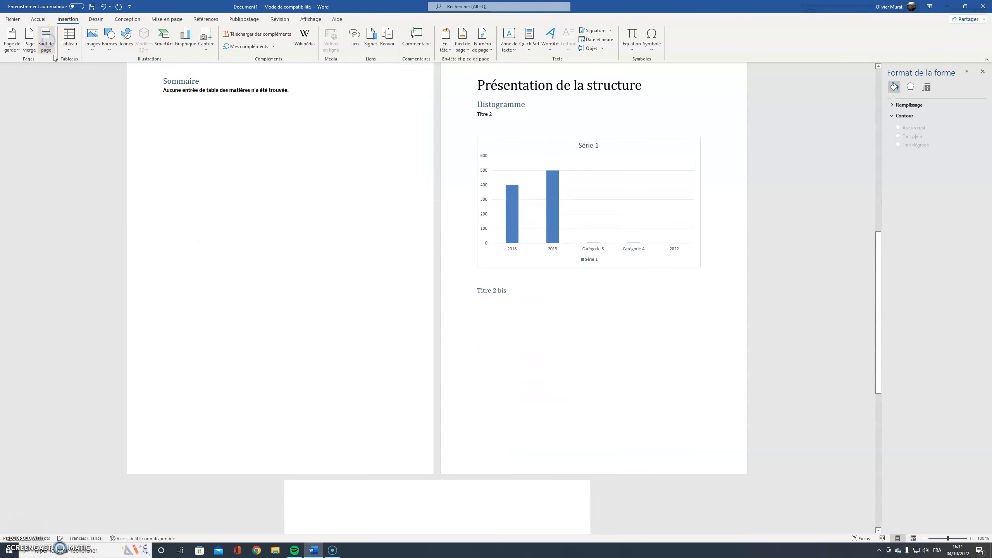
scroll(341, 182, "down", 5)
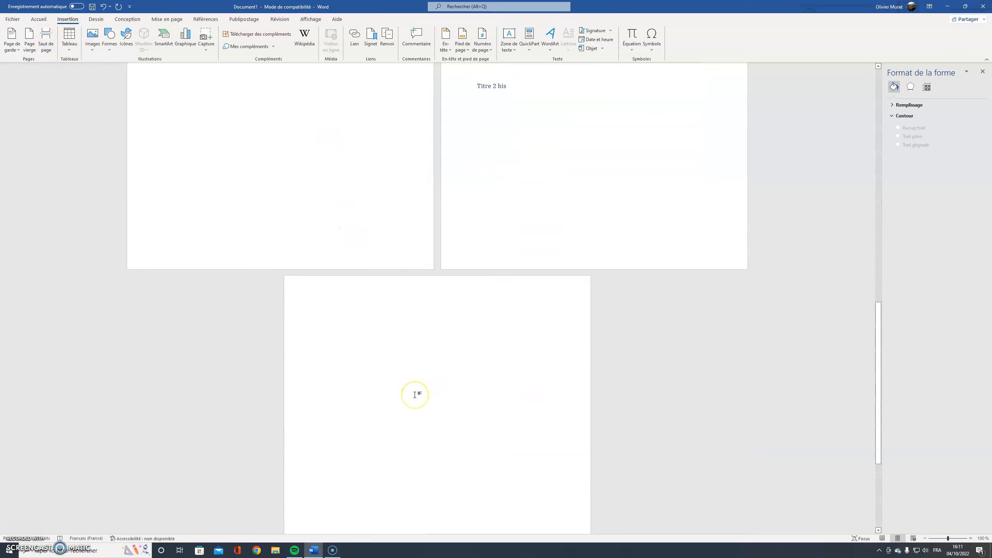
Step: Enter "Situation géographique" on the new page, format it with the Titre 1 style and start a new line below
type("Situation géographique")
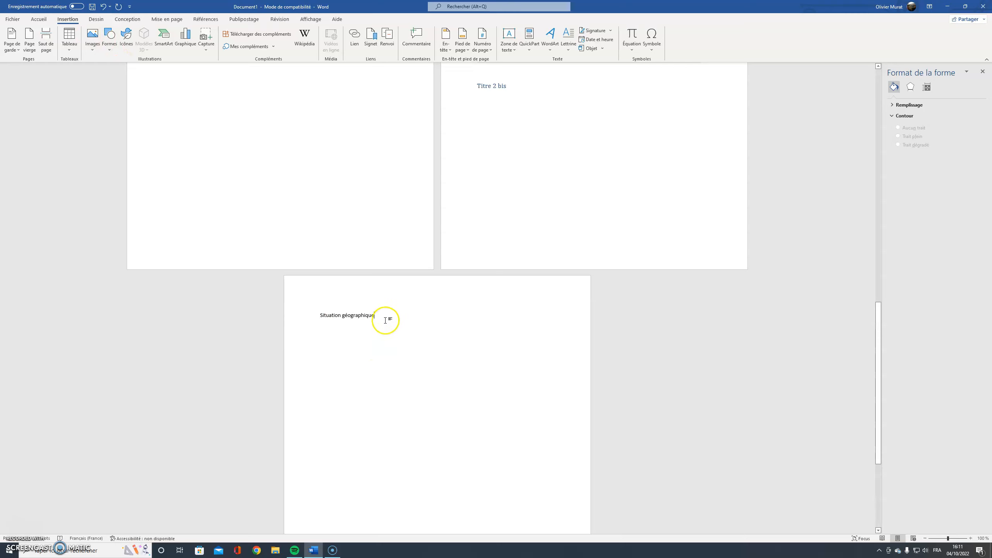
left_click(38, 19)
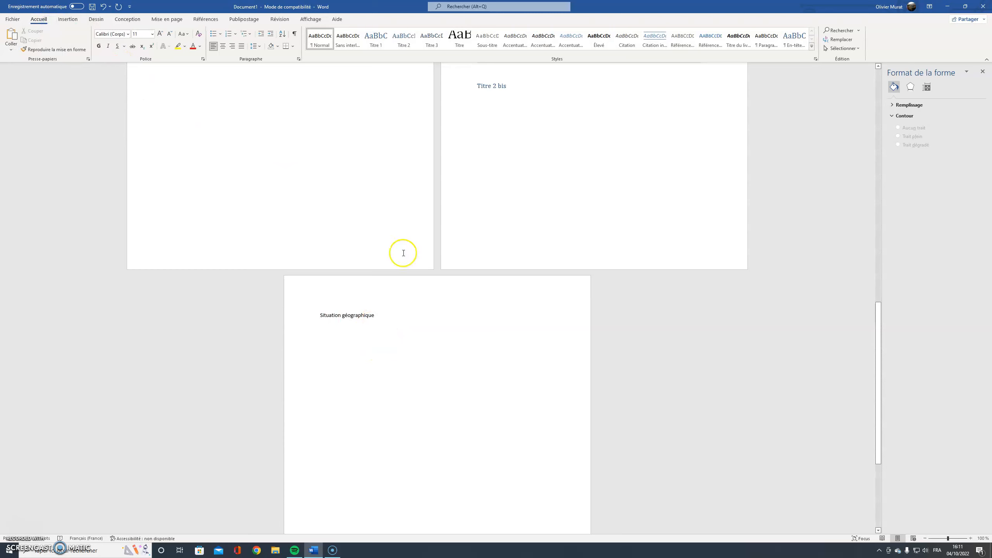
left_click(376, 39)
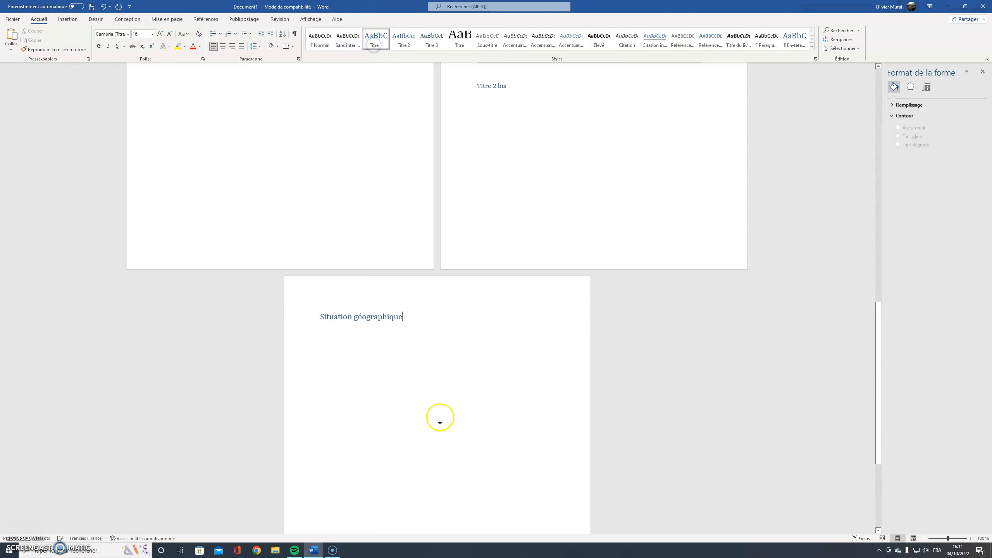
key("Return")
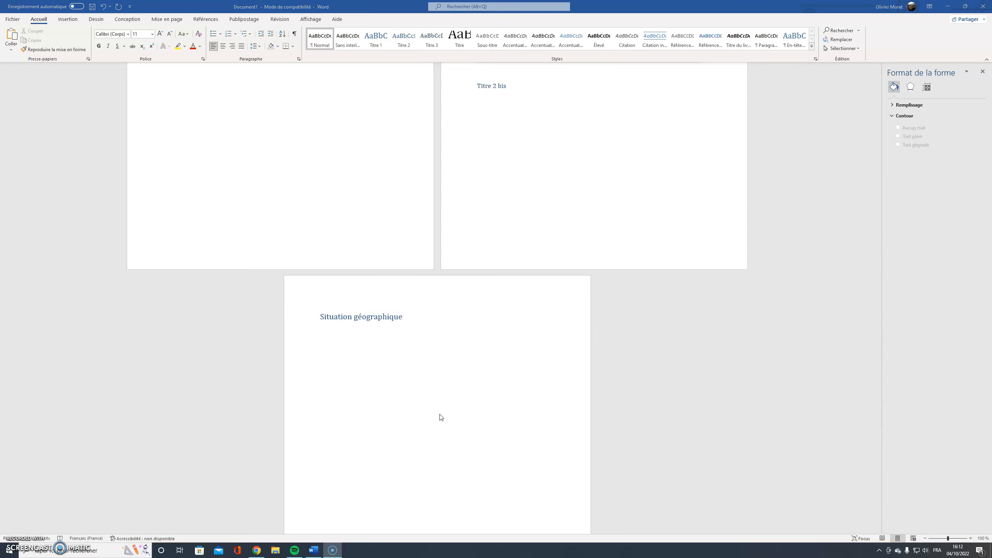
left_click(405, 320)
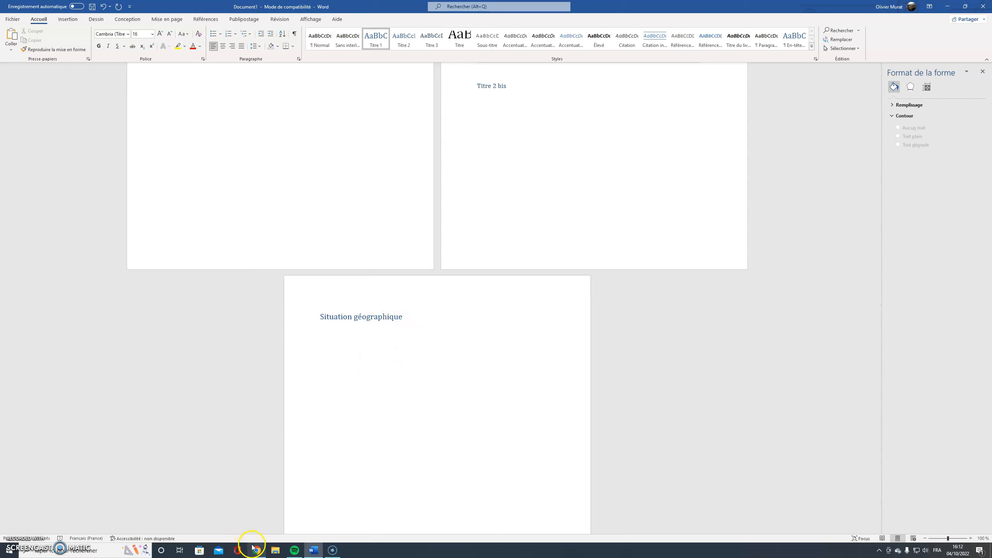
Step: Switch to Chrome and open the Google Maps location of Capricorne Sud Natation
left_click(254, 549)
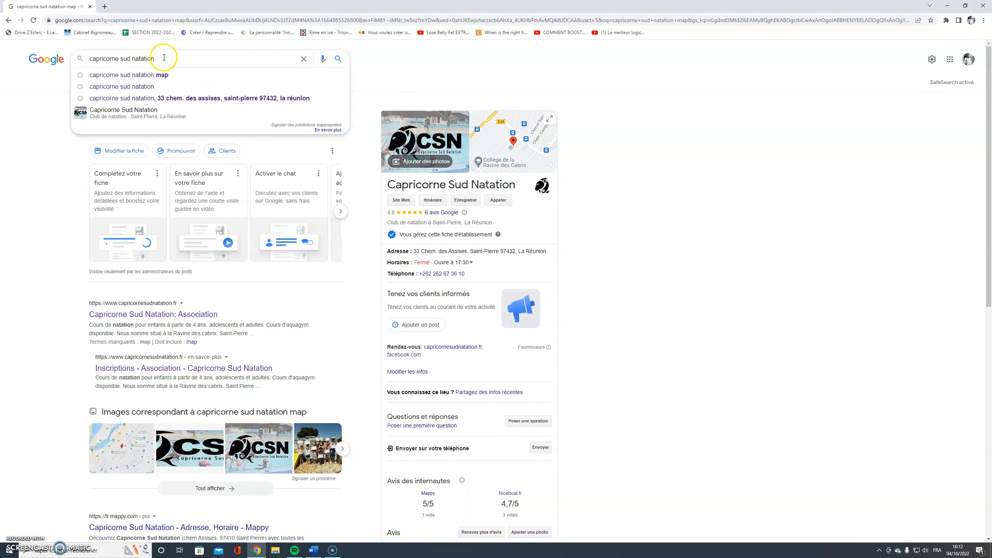
left_click(54, 166)
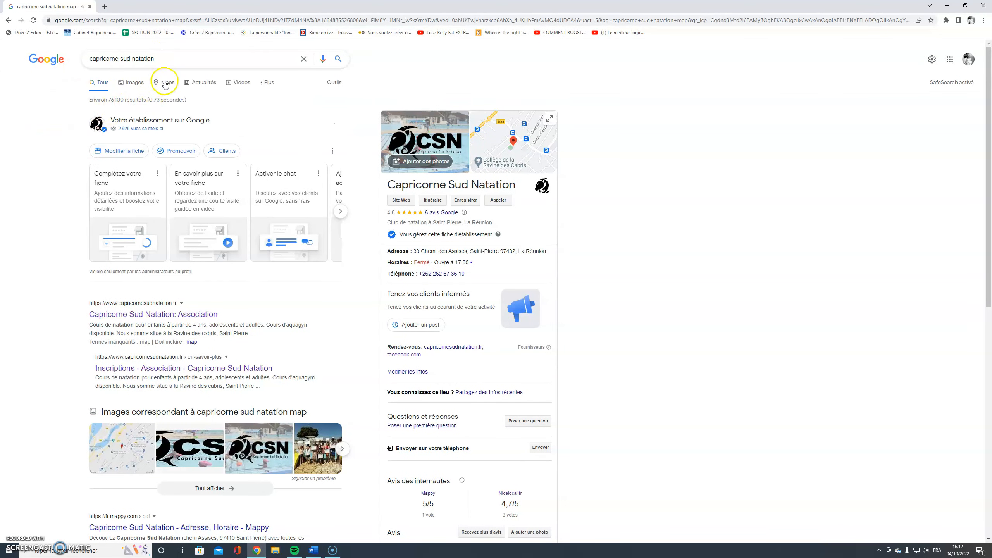
left_click(94, 317)
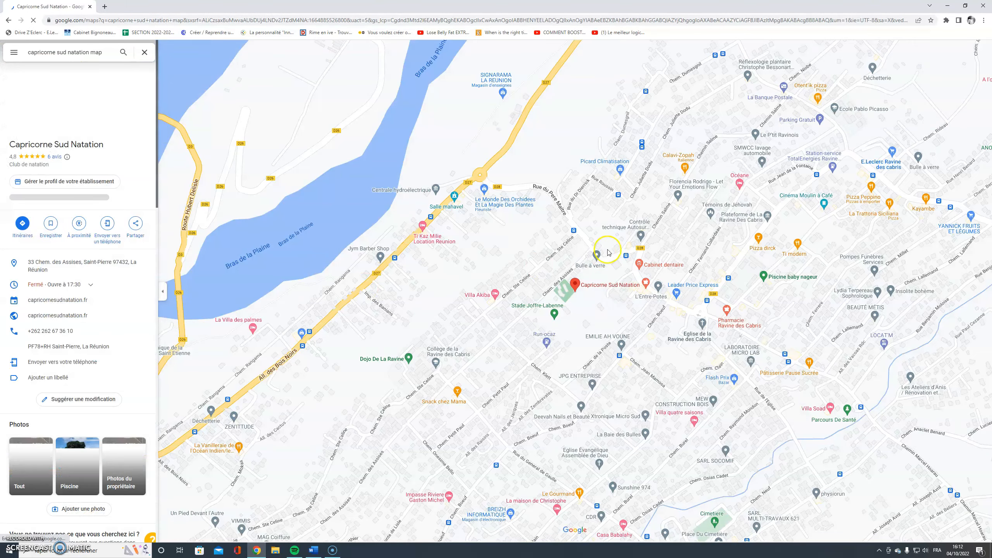
Step: Capture the screen showing the Capricorne Sud Natation map and paste the screenshot into a new Paint image
left_click(573, 289)
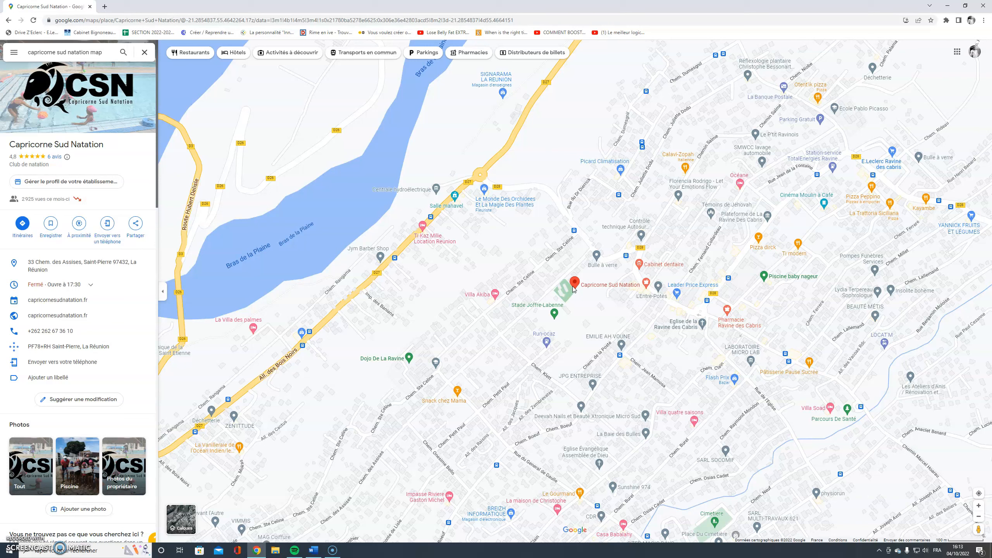
key("Print")
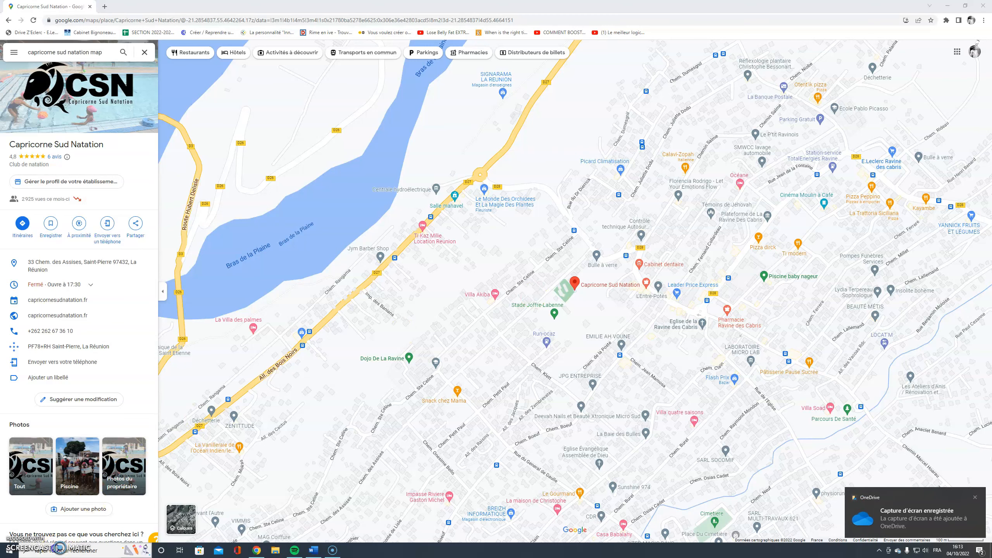
left_click(57, 550)
type("paint")
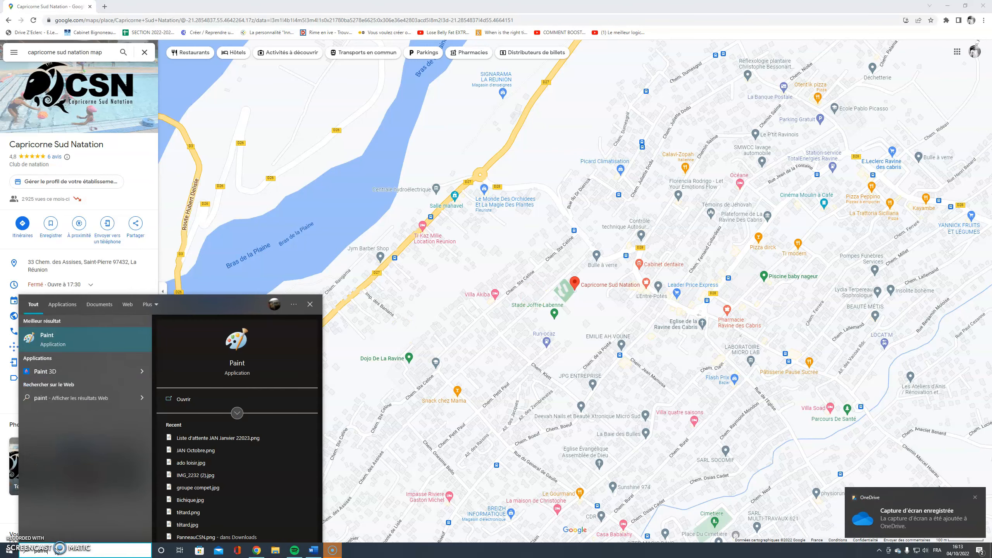
left_click(96, 341)
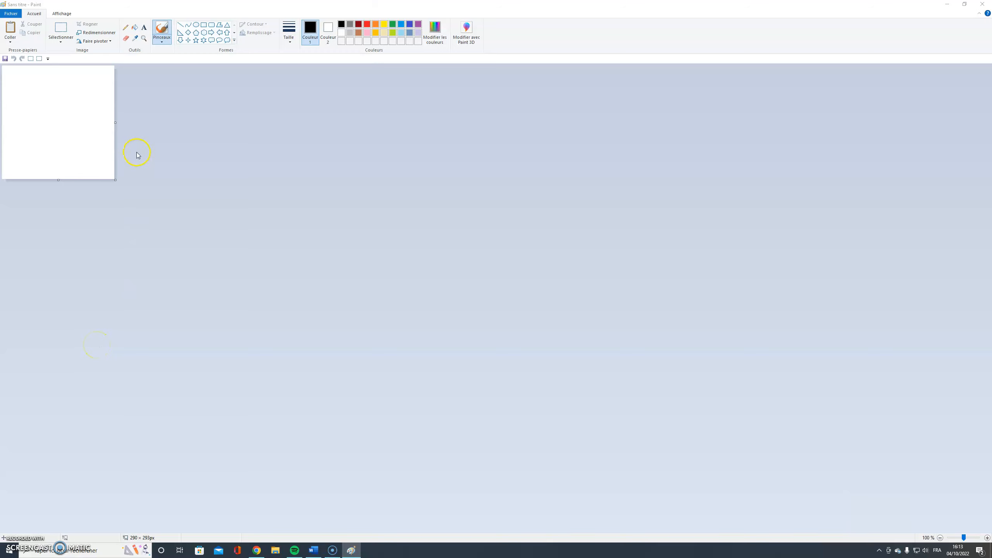
key("ctrl+v")
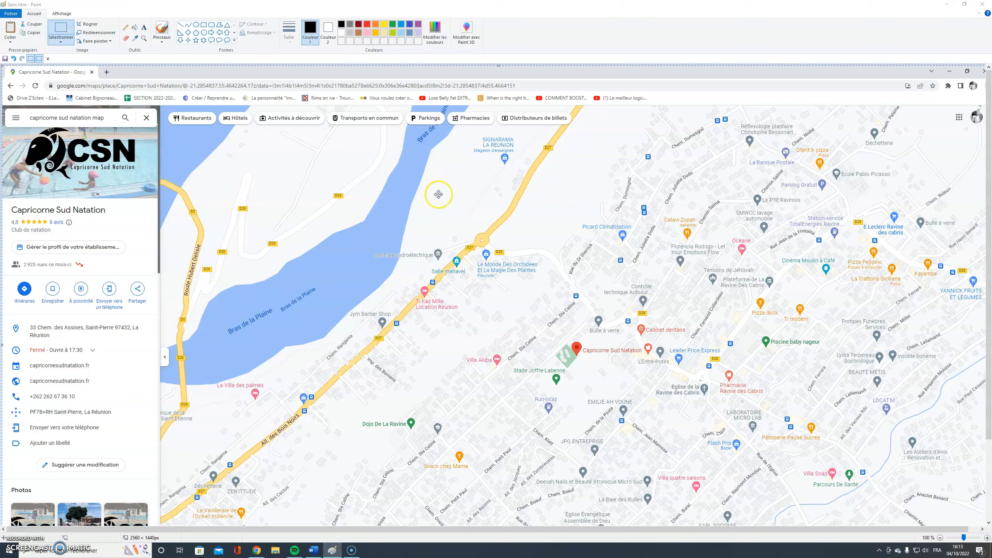
Step: Crop the pasted screenshot to an area of about 829 × 436 px around the Capricorne Sud Natation marker
scroll(457, 224, "down", 3)
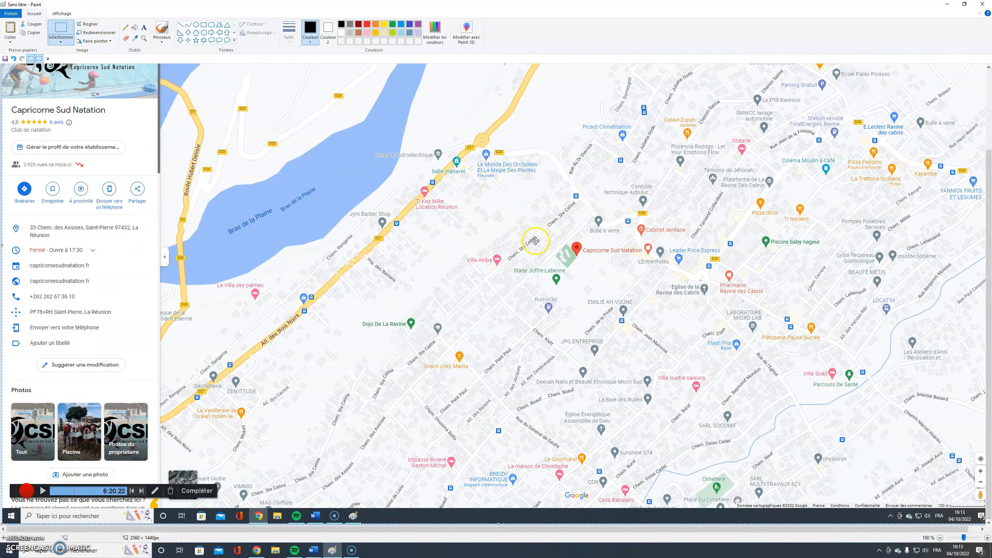
mouse_move(411, 132)
left_mouse_down()
mouse_move(442, 158)
mouse_move(405, 140)
left_mouse_up()
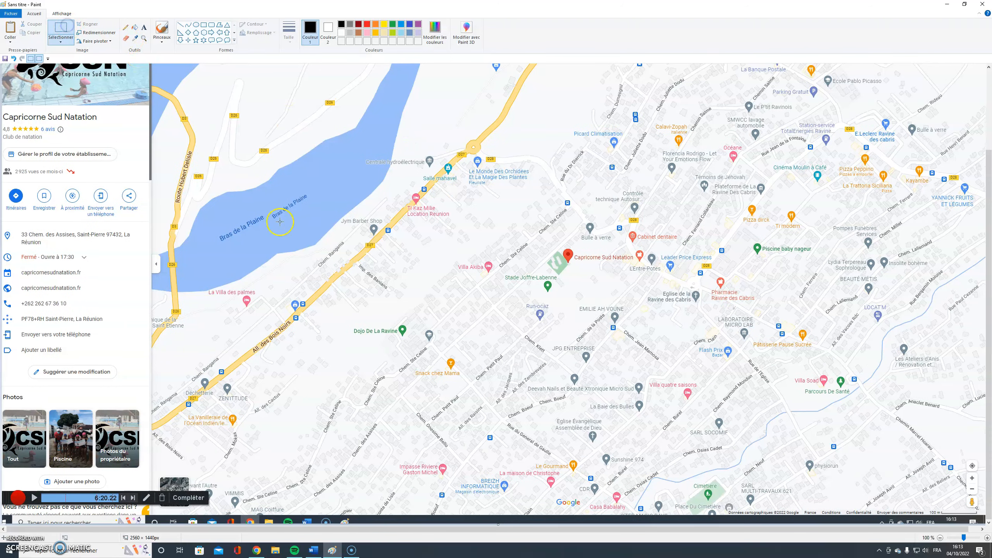
mouse_move(423, 191)
left_mouse_down()
mouse_move(614, 286)
mouse_move(731, 366)
mouse_move(755, 378)
mouse_move(772, 373)
mouse_move(767, 358)
mouse_move(744, 359)
left_mouse_up()
mouse_move(543, 259)
left_mouse_down()
mouse_move(500, 228)
mouse_move(556, 233)
mouse_move(529, 254)
mouse_move(541, 254)
left_mouse_up()
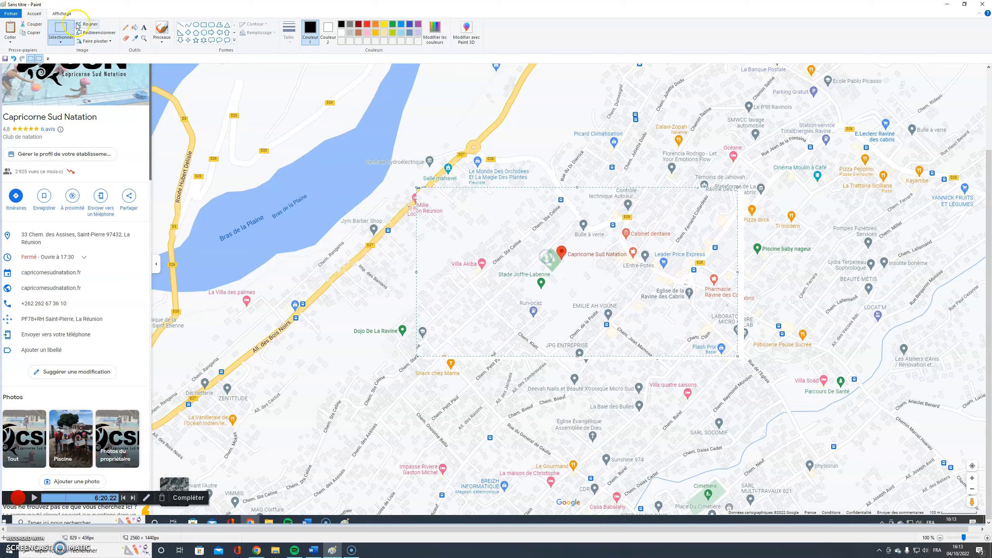
left_click(87, 25)
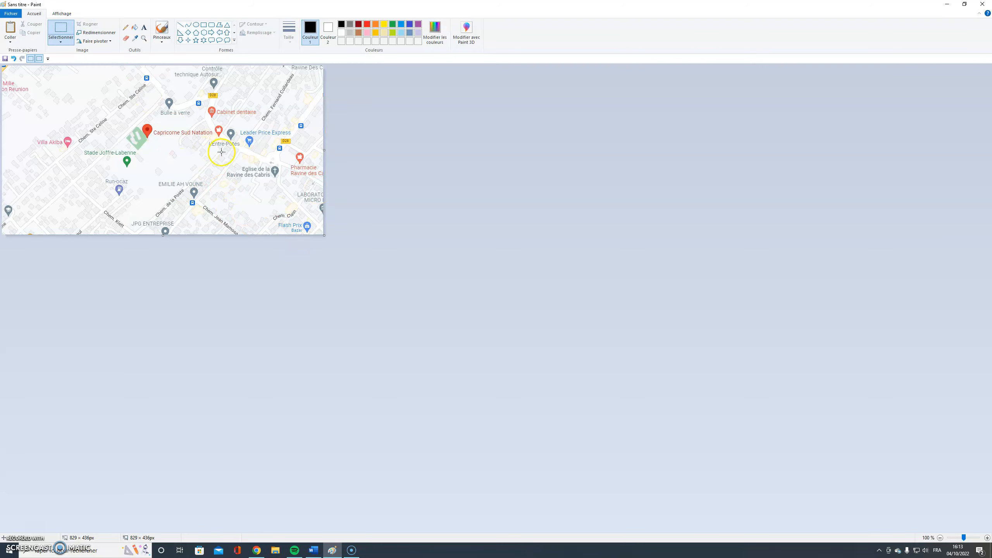
Step: Save the cropped map on the Bureau (desktop) as mapcsn.png and close Paint
left_click(14, 14)
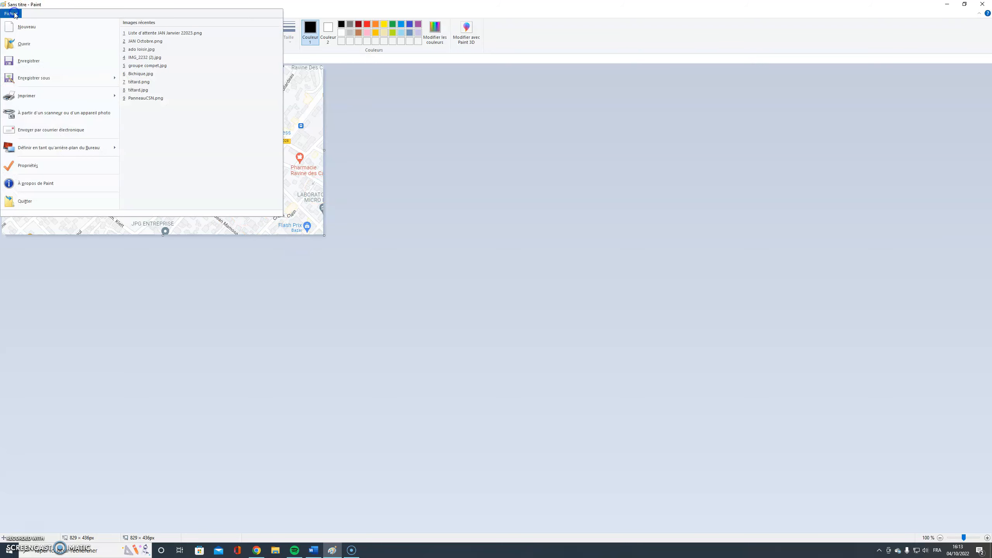
left_click(17, 60)
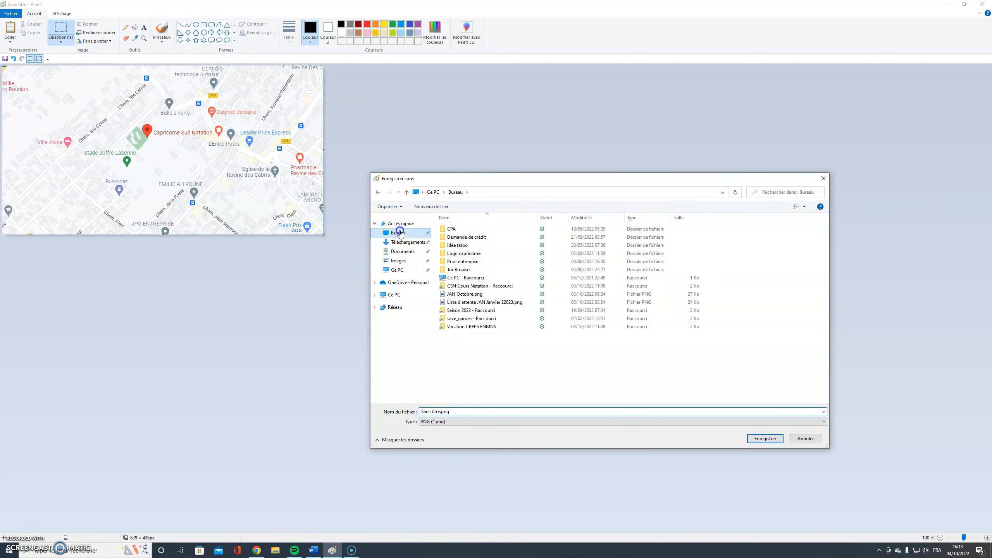
left_click(470, 414)
key("ctrl+a")
type("mapc")
left_click(764, 438)
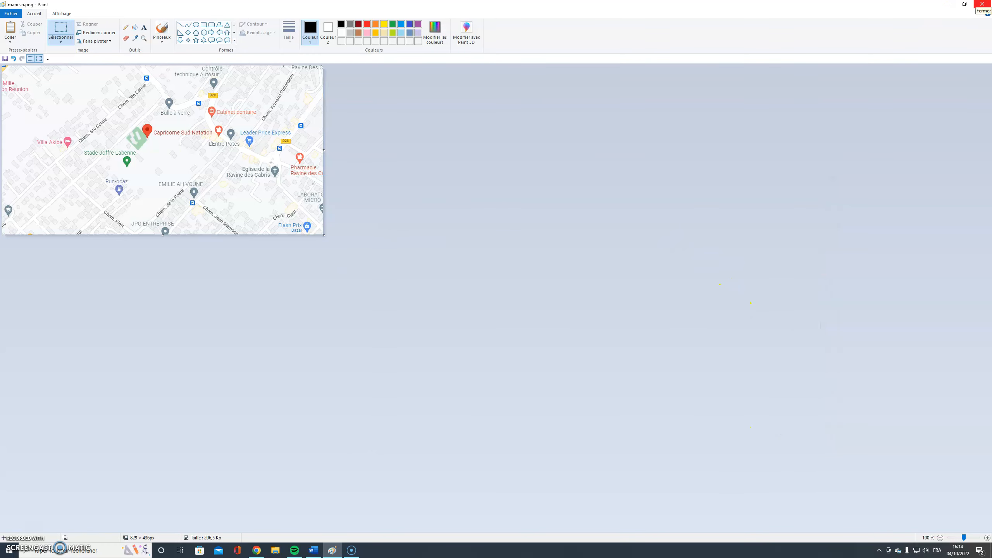
left_click(982, 5)
Step: Switch back to Word and insert the image mapcsn.png from the Bureau folder below the Situation géographique heading
key("alt+Tab")
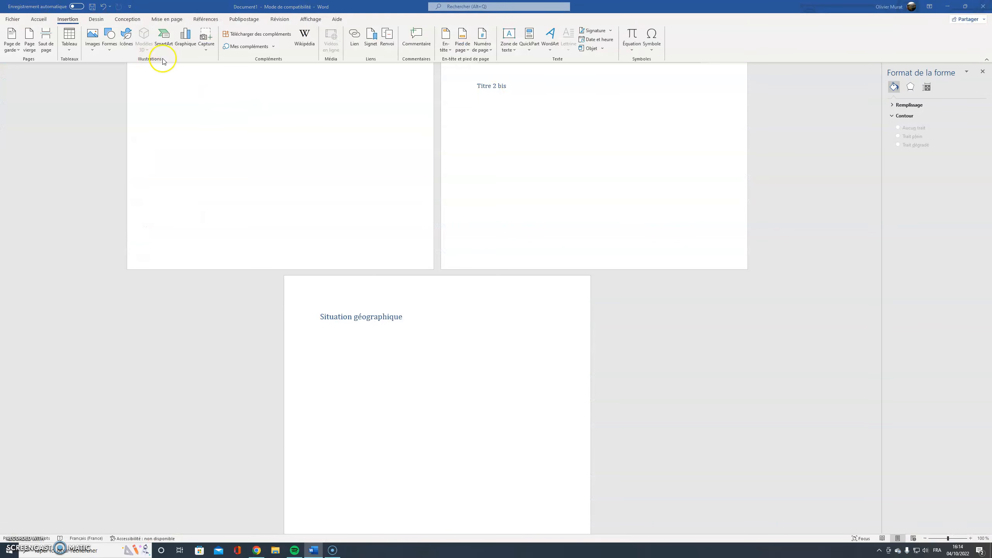
left_click(89, 45)
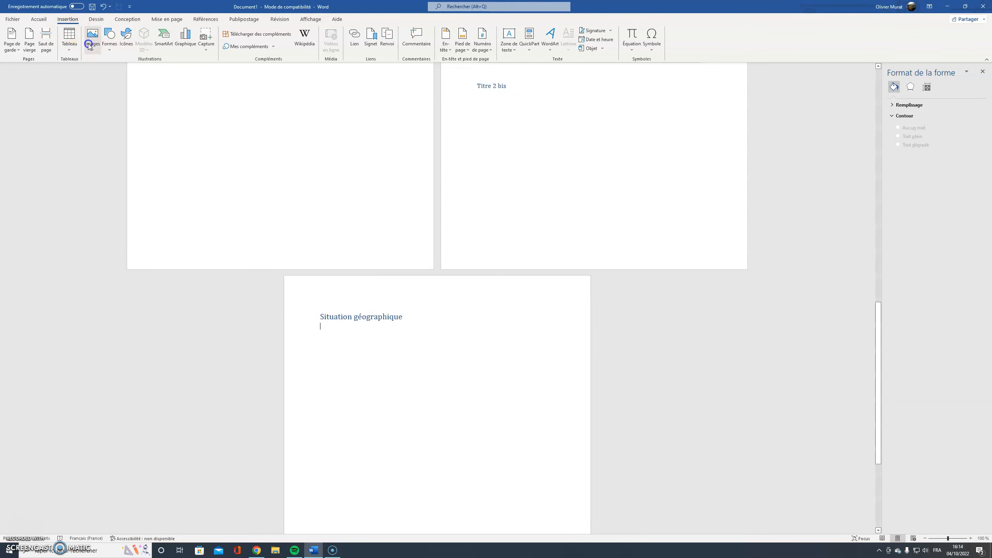
left_click(89, 46)
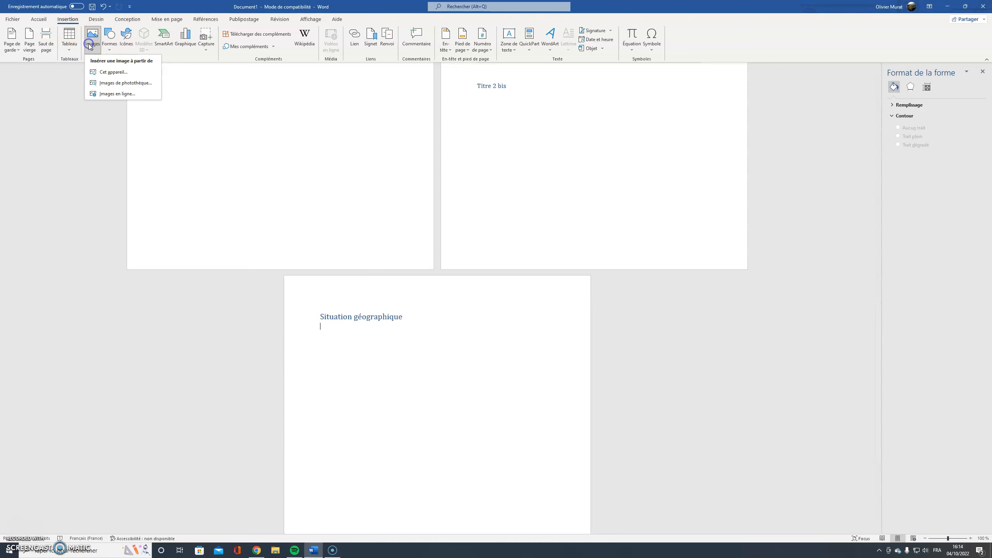
left_click(98, 72)
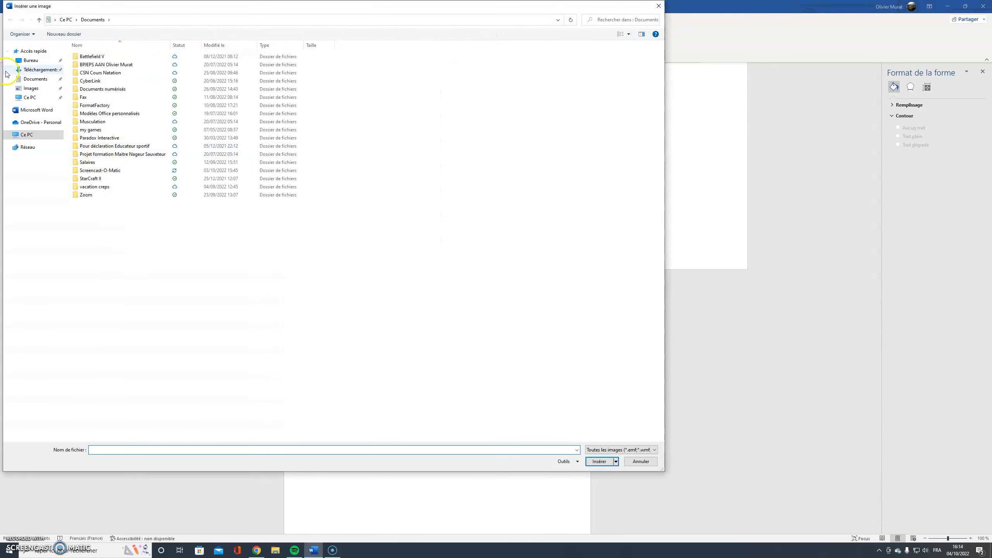
left_click(31, 63)
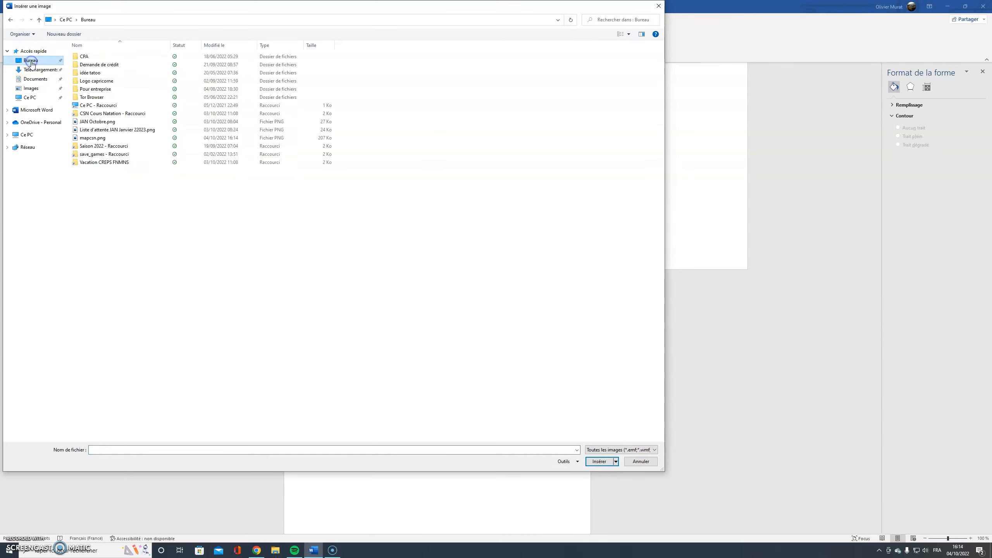
double_click(100, 138)
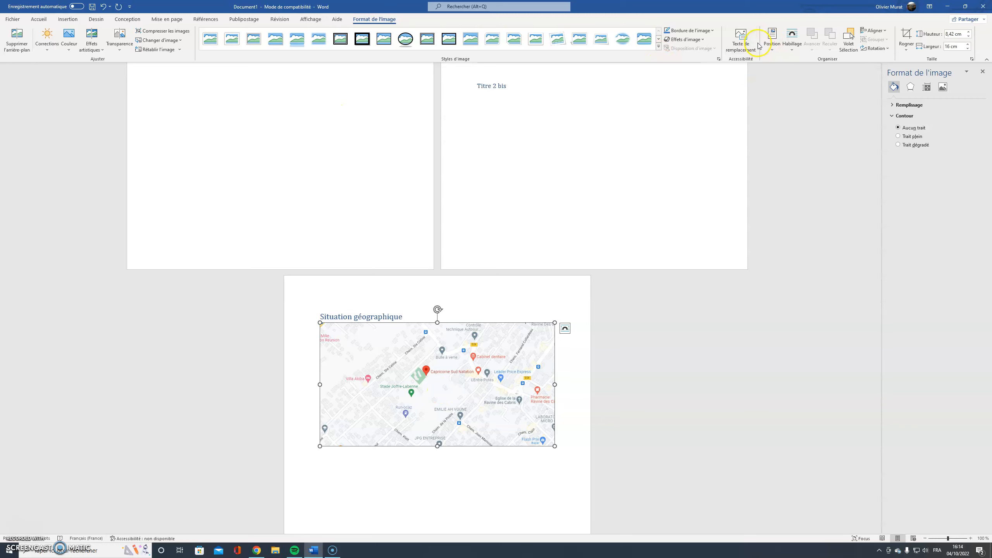
Step: Set the map image's text wrapping to Derrière le texte
left_click(787, 43)
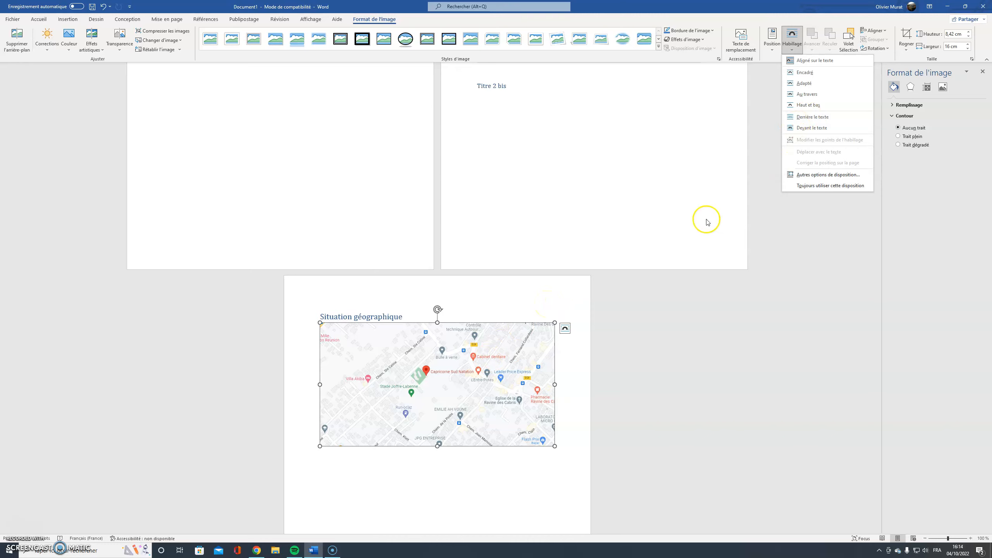
left_click(645, 325)
left_click(412, 424)
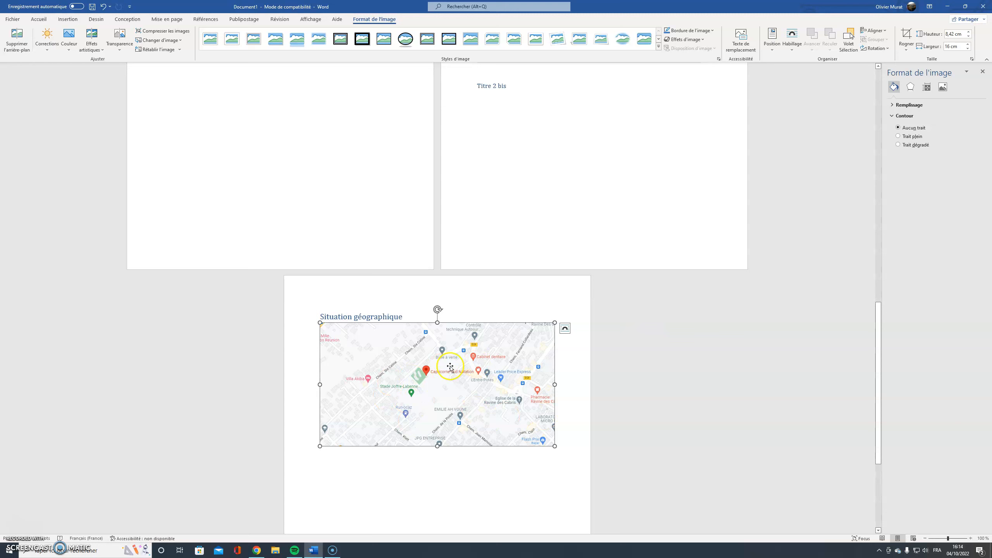
left_click(791, 41)
left_click(793, 117)
Step: Try moving the map image slightly down past the left margin, and undo the move
mouse_move(451, 354)
left_mouse_down()
mouse_move(437, 430)
mouse_move(455, 384)
mouse_move(448, 359)
mouse_move(471, 370)
mouse_move(419, 360)
mouse_move(442, 361)
left_mouse_up()
left_click(675, 348)
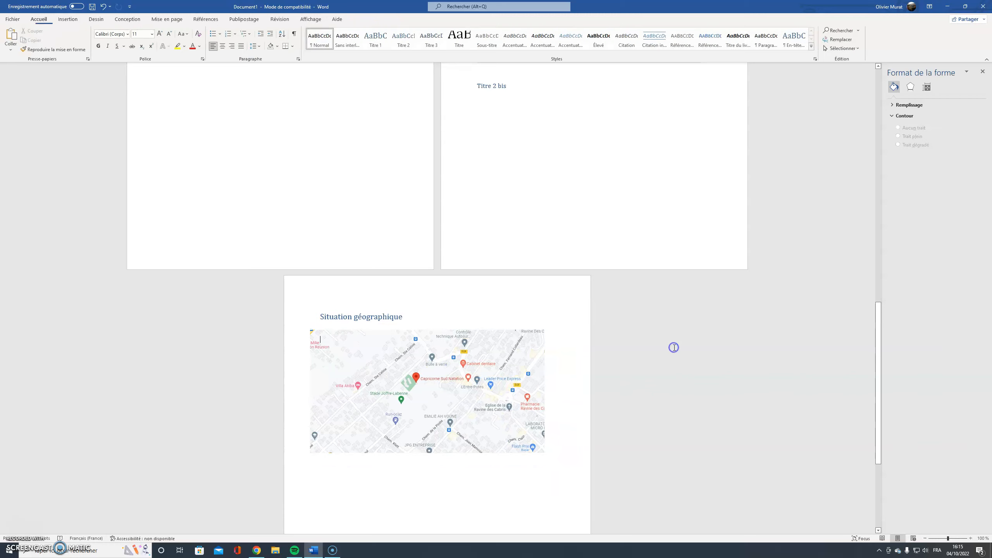
key("ctrl+z")
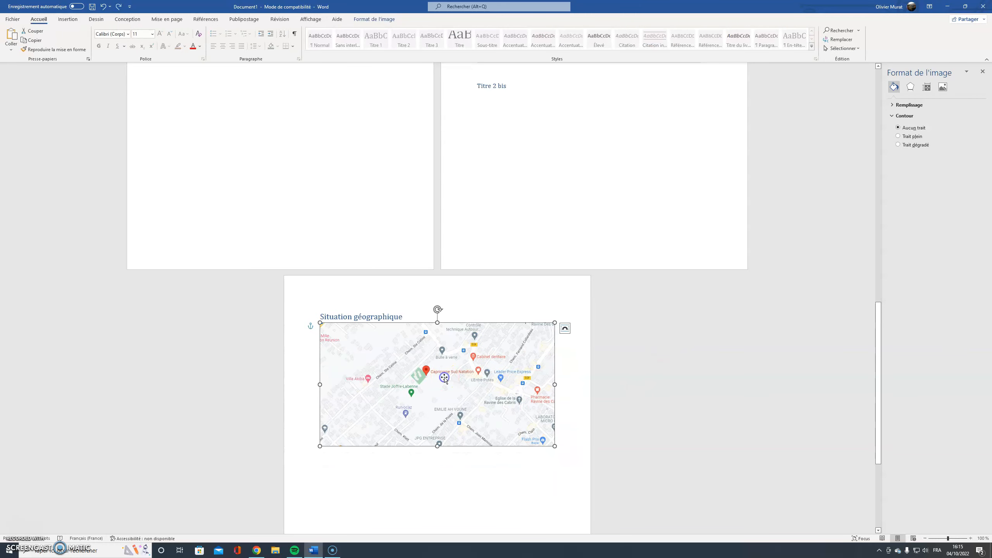
scroll(524, 446, "down", 1)
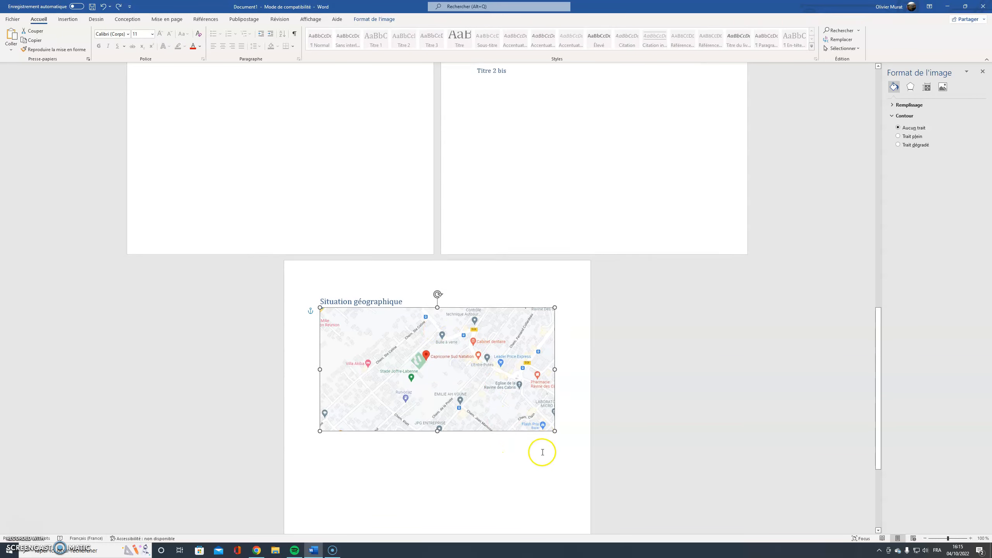
left_click(566, 420)
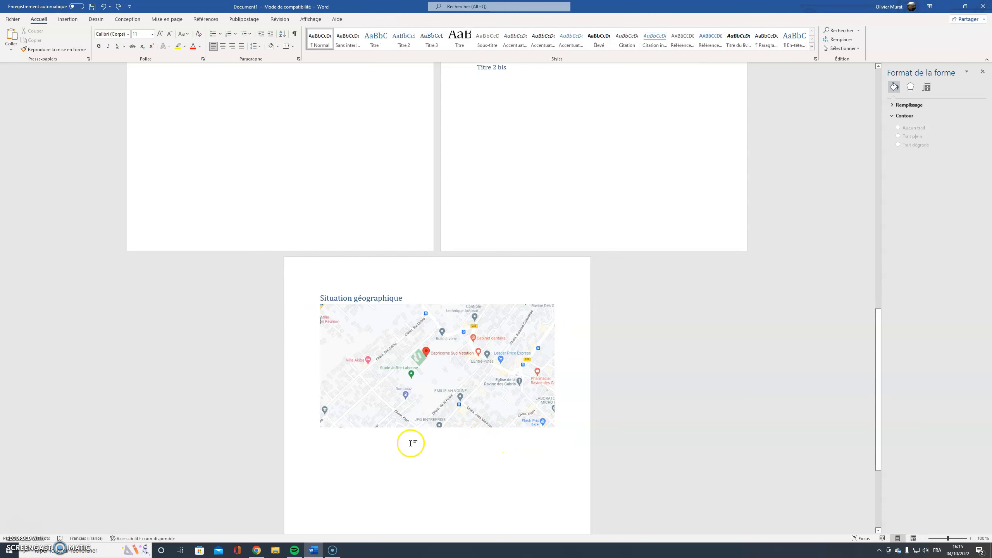
Step: Apply the rectangular picture style with a soft grey shadow all around to the map image
left_click(400, 355)
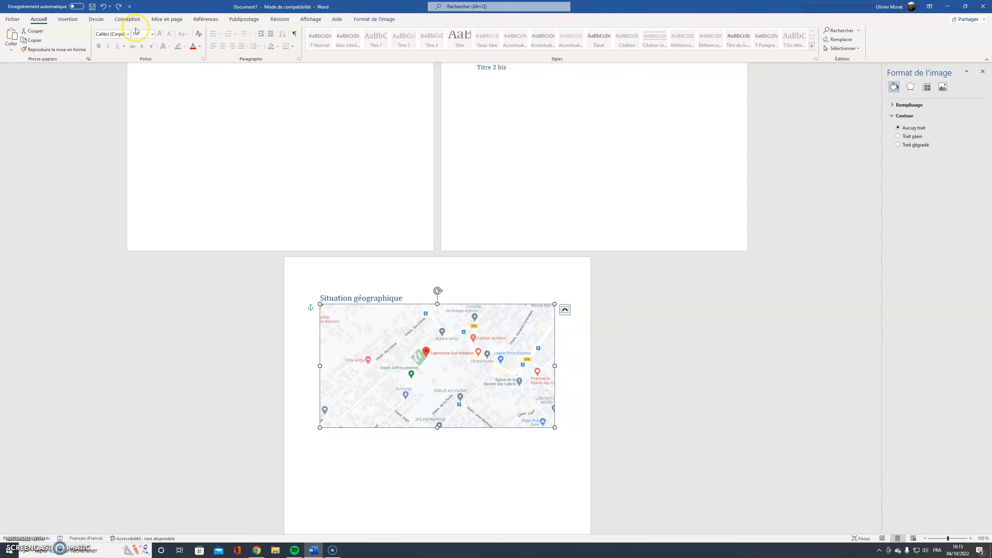
left_click(365, 19)
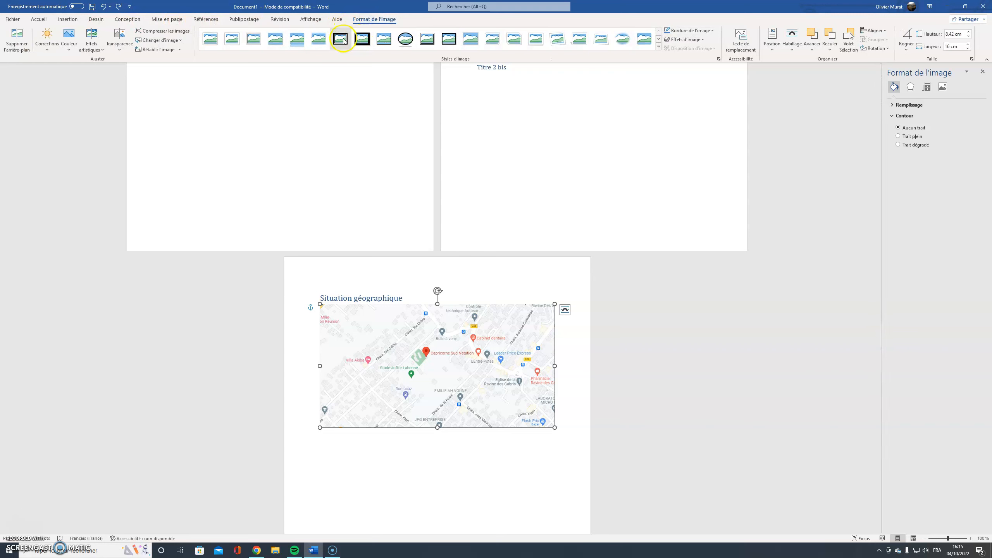
left_click(276, 43)
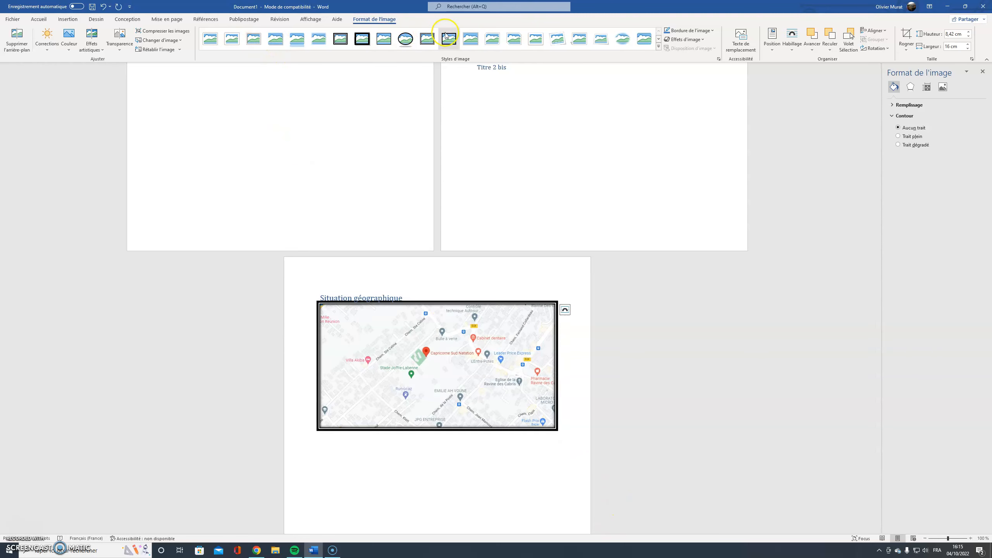
left_click(461, 36)
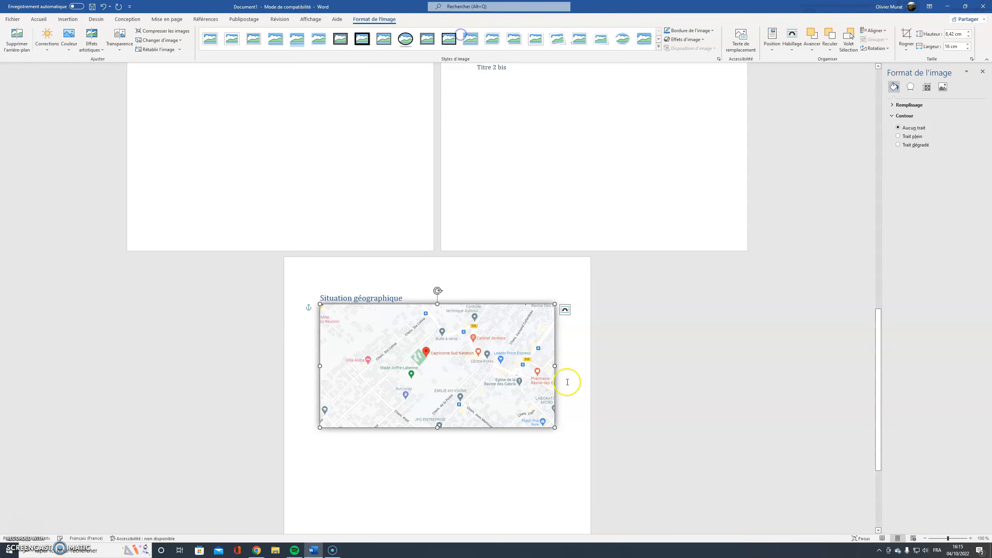
left_click(573, 407)
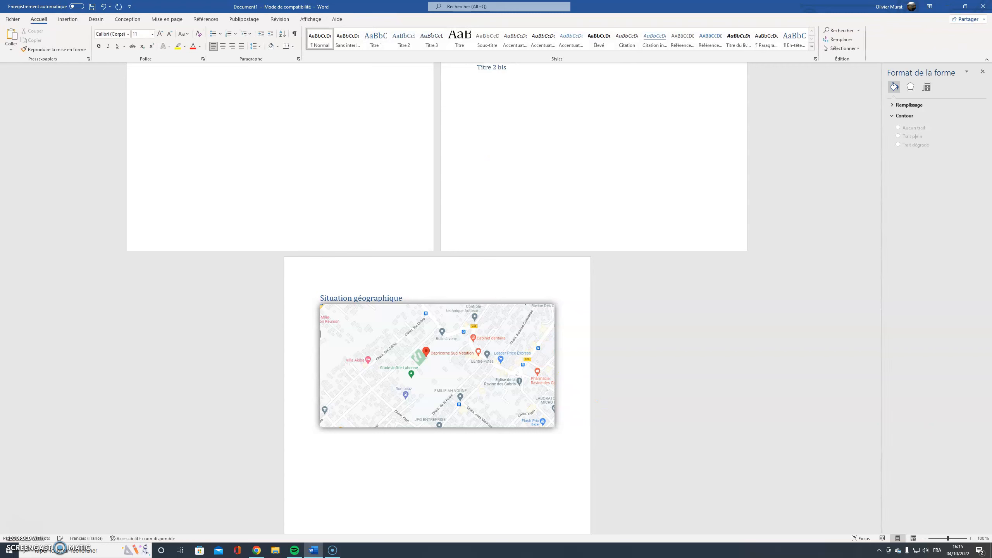
Step: Insert a page break after the map to start a new page
left_click(430, 458)
left_click(67, 19)
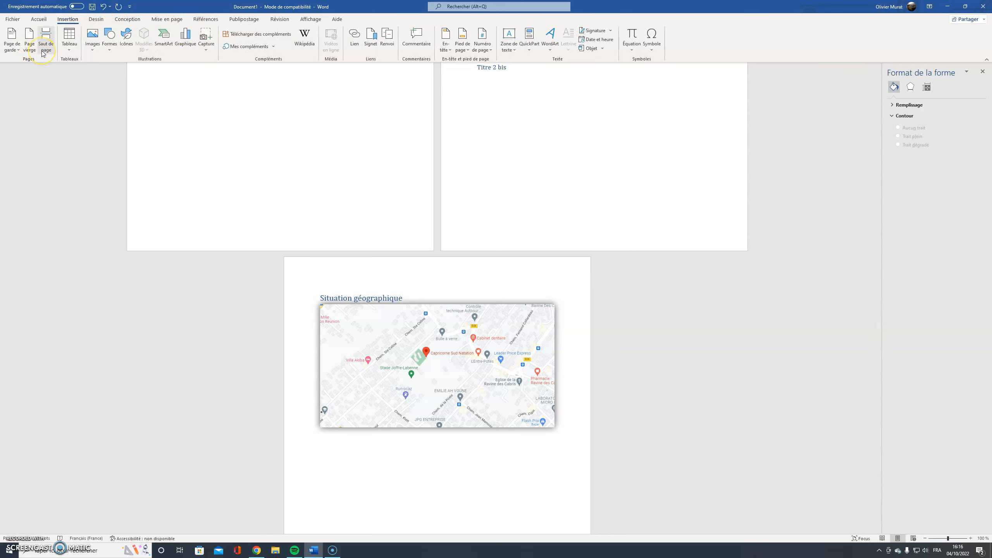
scroll(410, 480, "down", 1)
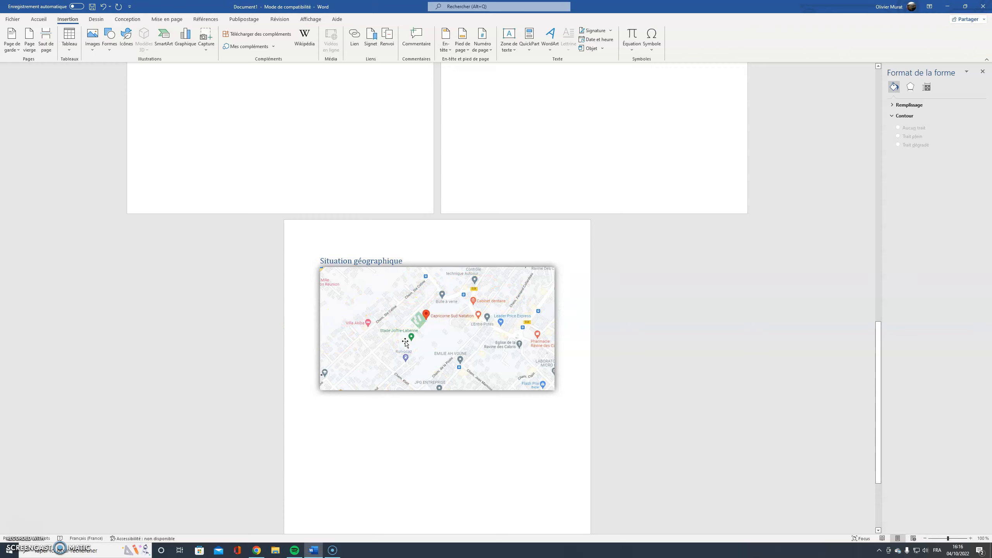
left_click(52, 39)
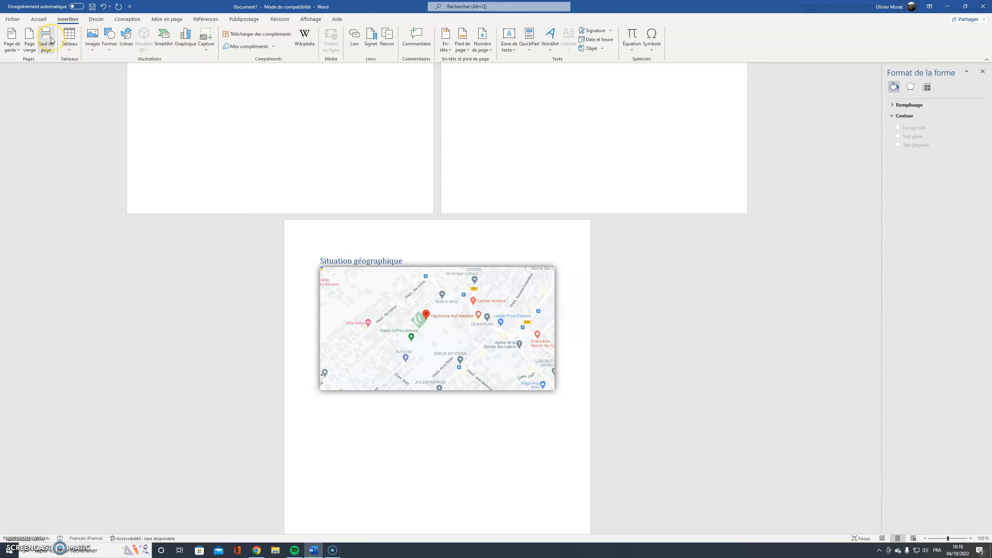
left_click(462, 320)
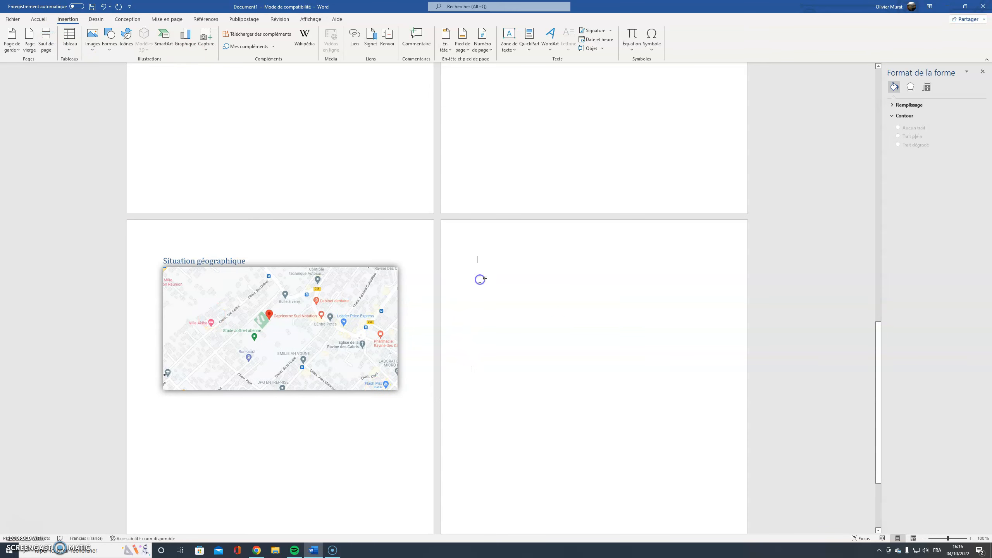
Step: Add the heading "Infrastructure" on the new page in the Titre 1 style
type("Infrastructure")
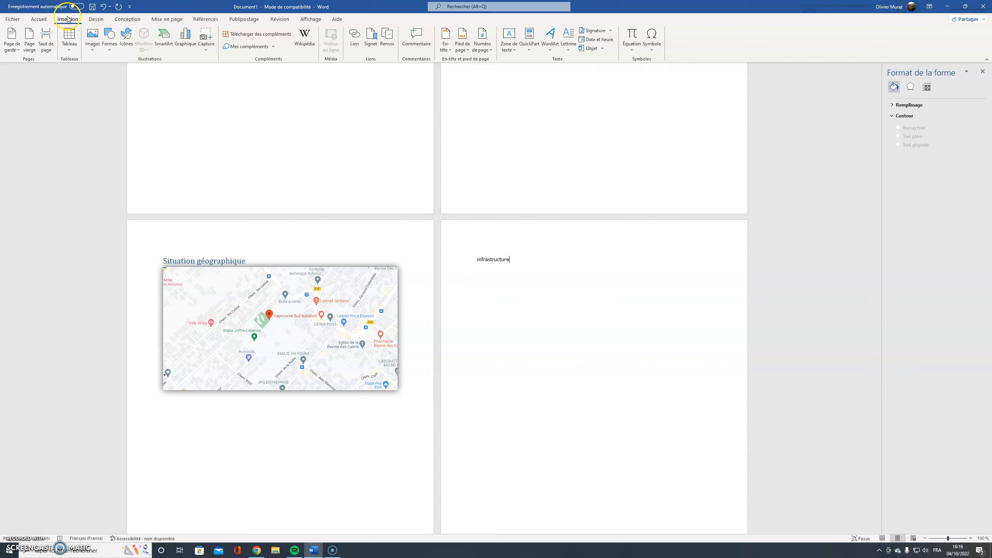
left_click(49, 21)
left_click(383, 46)
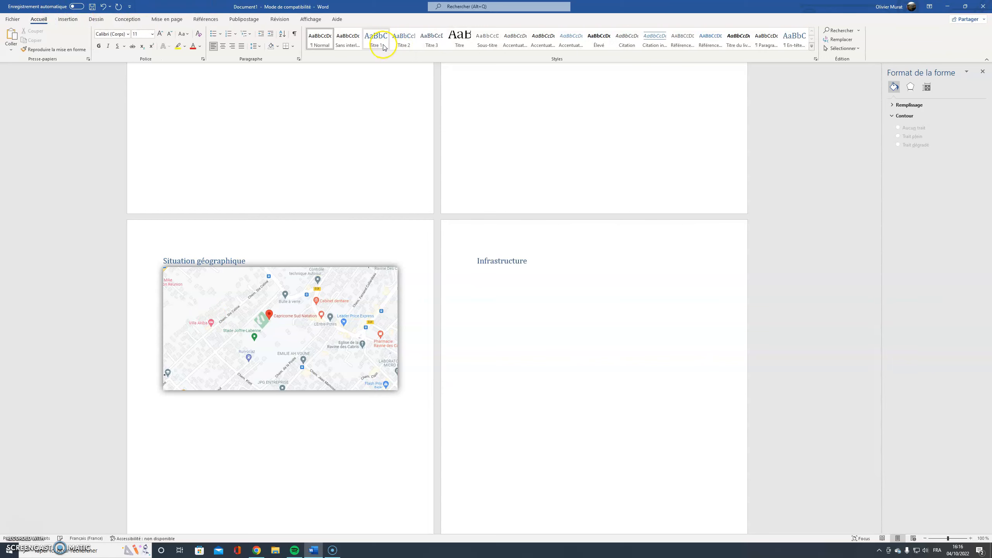
scroll(261, 257, "up", 5)
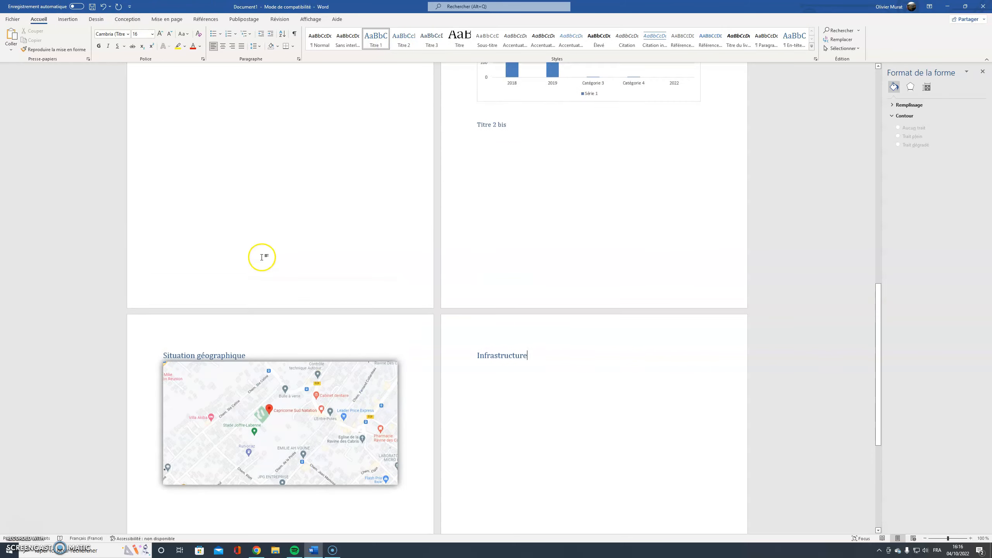
scroll(514, 257, "up", 2)
scroll(519, 430, "down", 4)
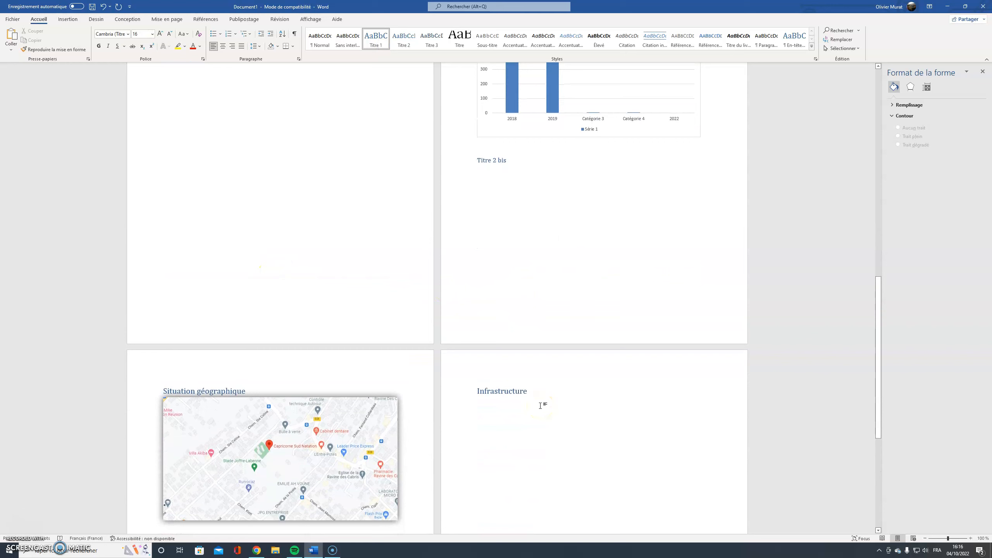
Step: Add the subheading "La salle" under Infrastructure in the Titre 2 style
key("Return")
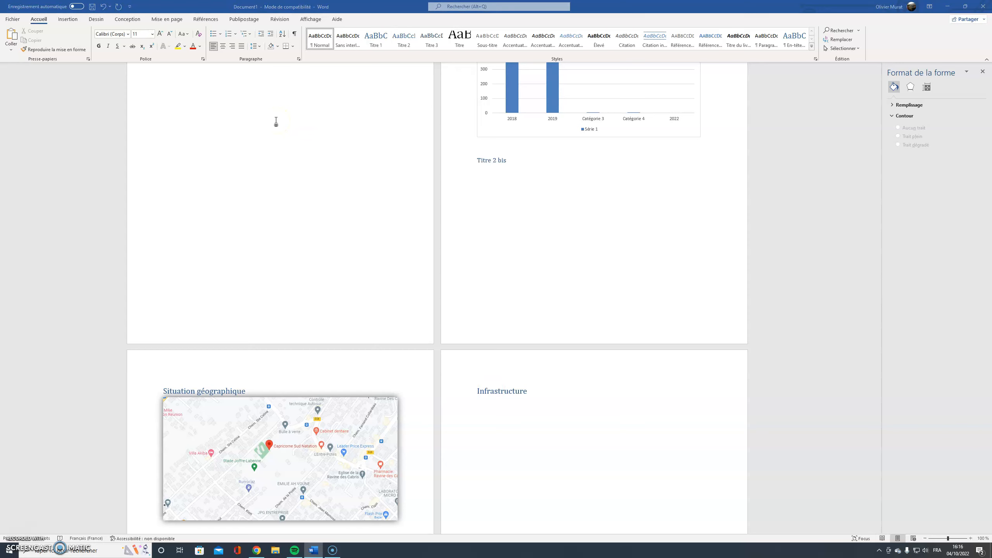
left_click(485, 408)
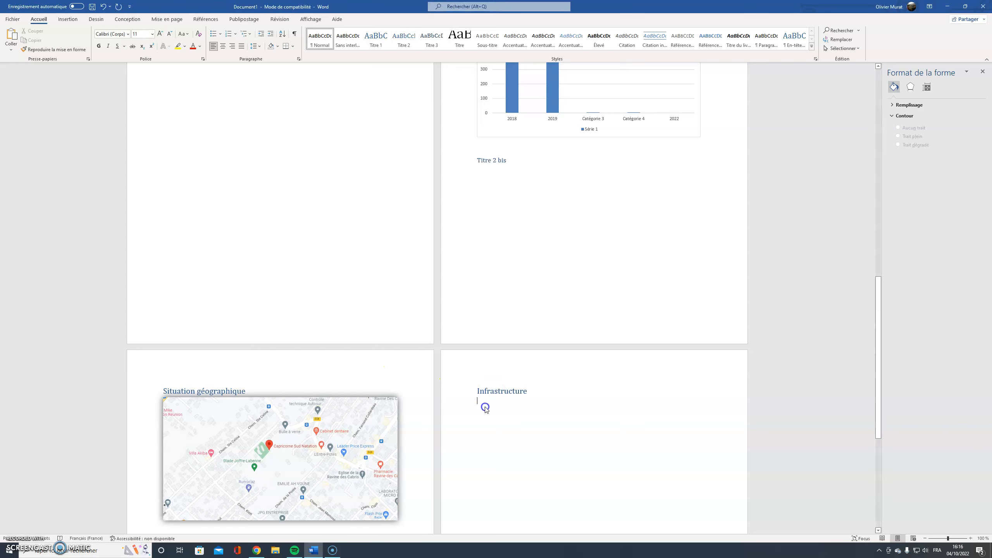
type("La salle")
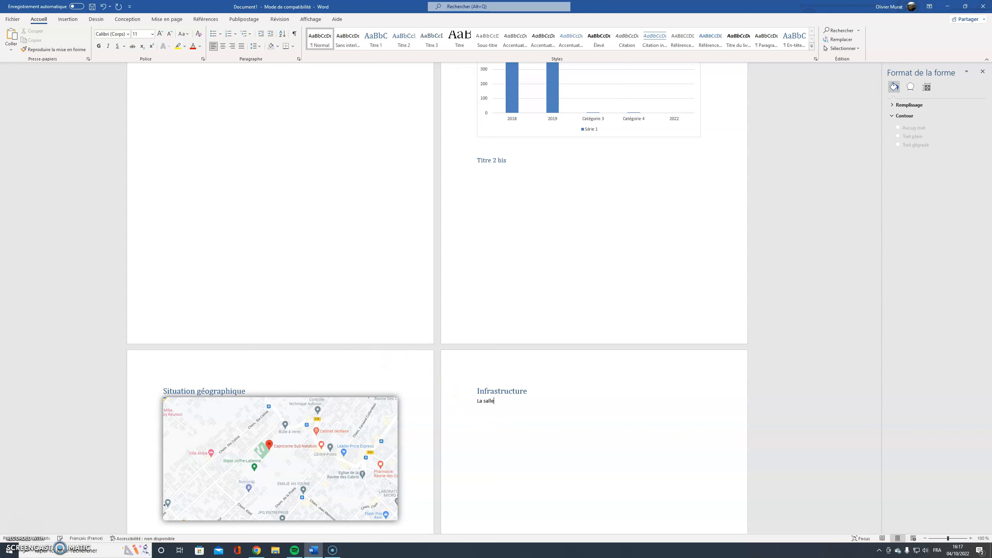
left_click(406, 43)
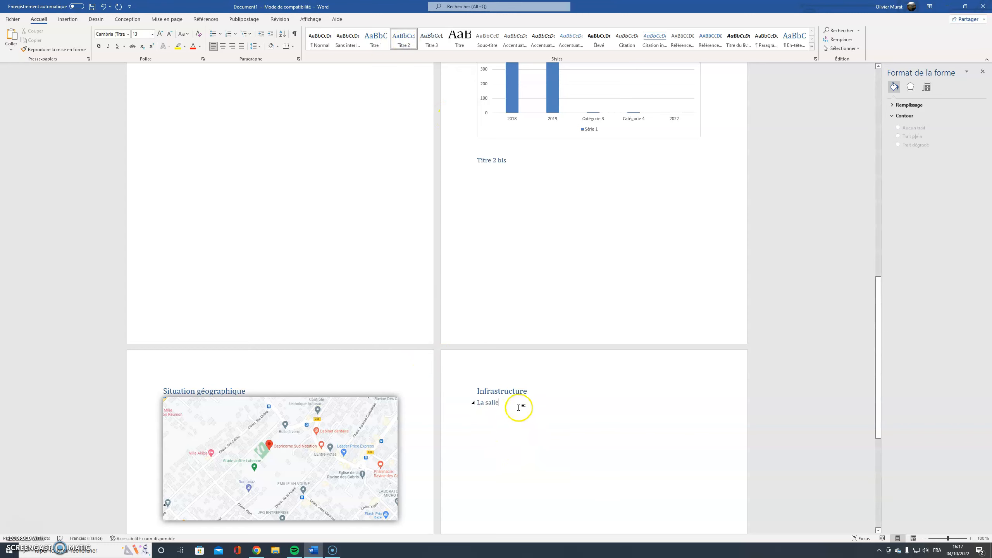
Step: Add "Les équipements" below La salle, correct the spelling of "Les", and apply the Titre 2 style
key("Return")
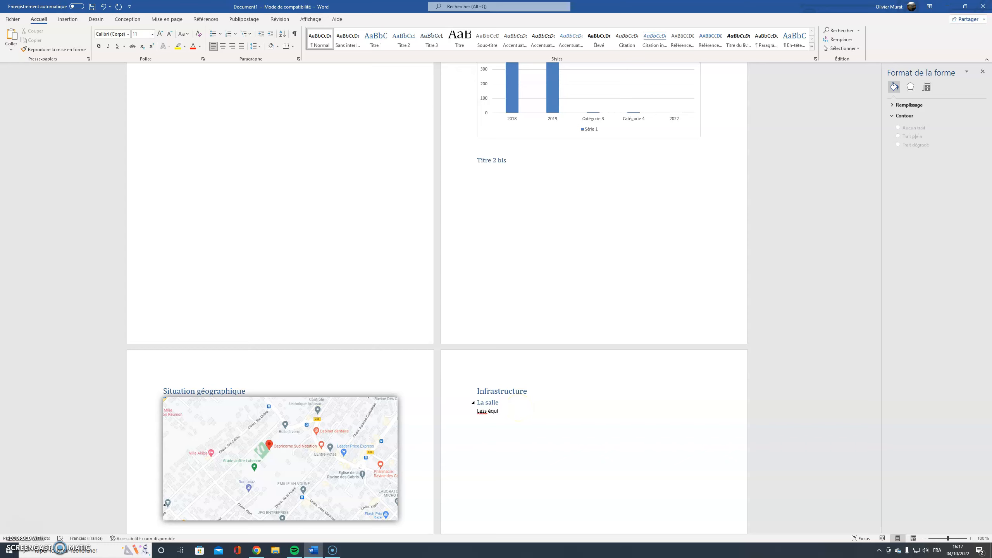
right_click(482, 411)
left_click(406, 226)
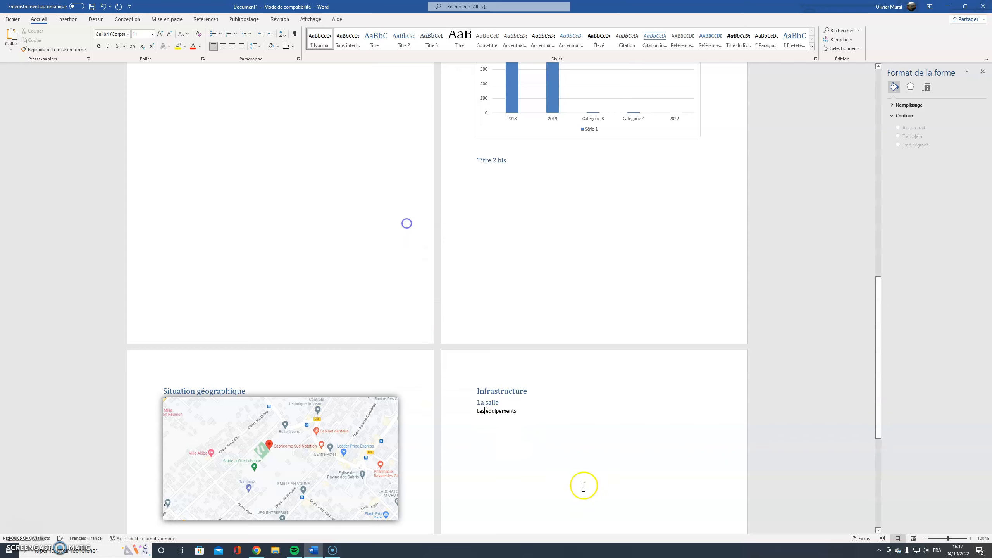
left_click(524, 411)
left_click(404, 40)
scroll(536, 397, "down", 2)
left_click(506, 344)
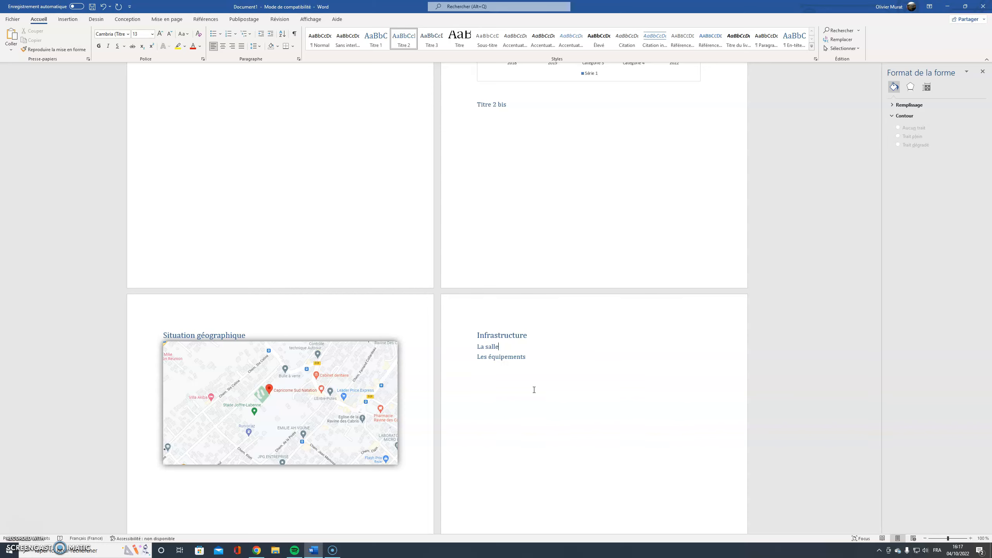
Step: Apply the Titre 2 style to the "Titre 2" line below the Histogramme heading
scroll(534, 390, "up", 2)
scroll(534, 389, "up", 8)
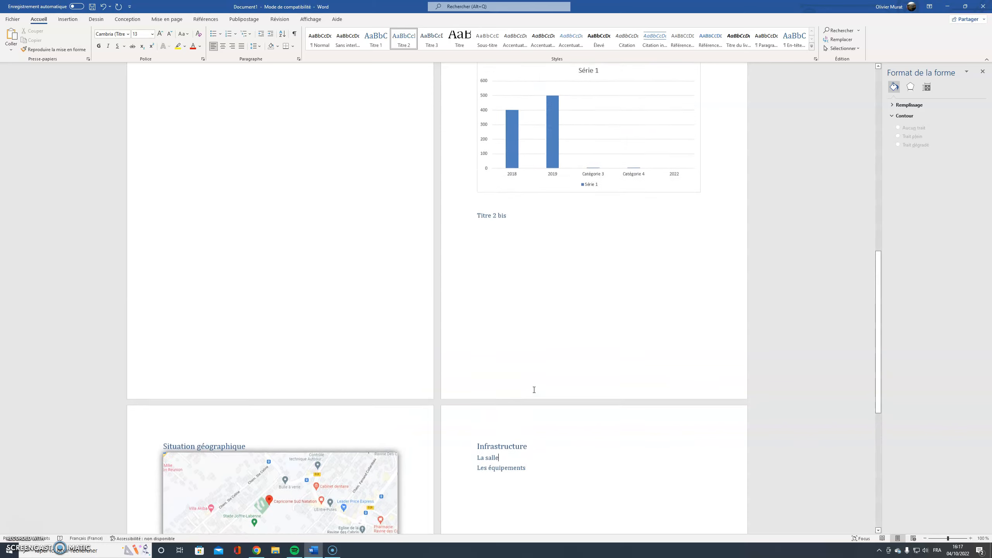
scroll(534, 390, "down", 5)
scroll(533, 390, "up", 4)
left_click(492, 200)
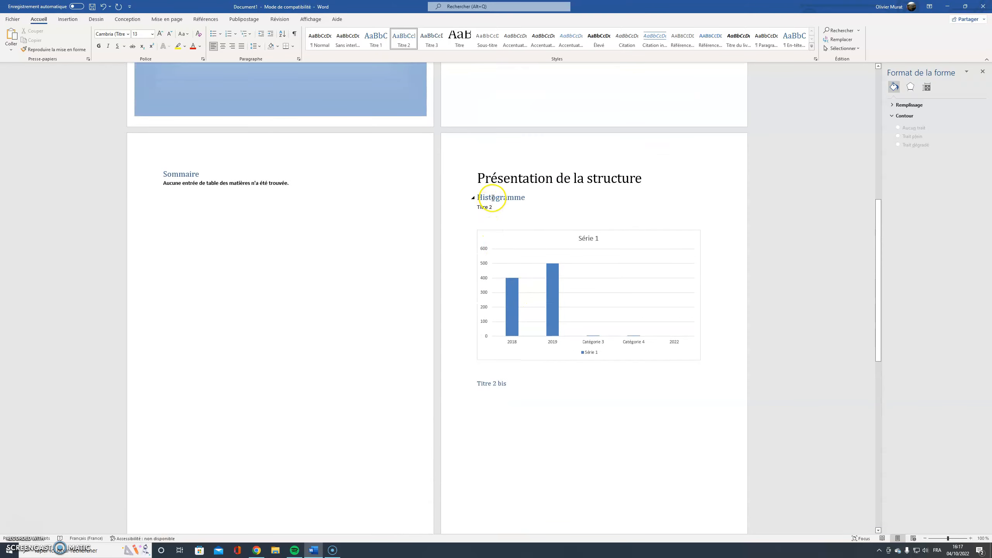
left_click(496, 209)
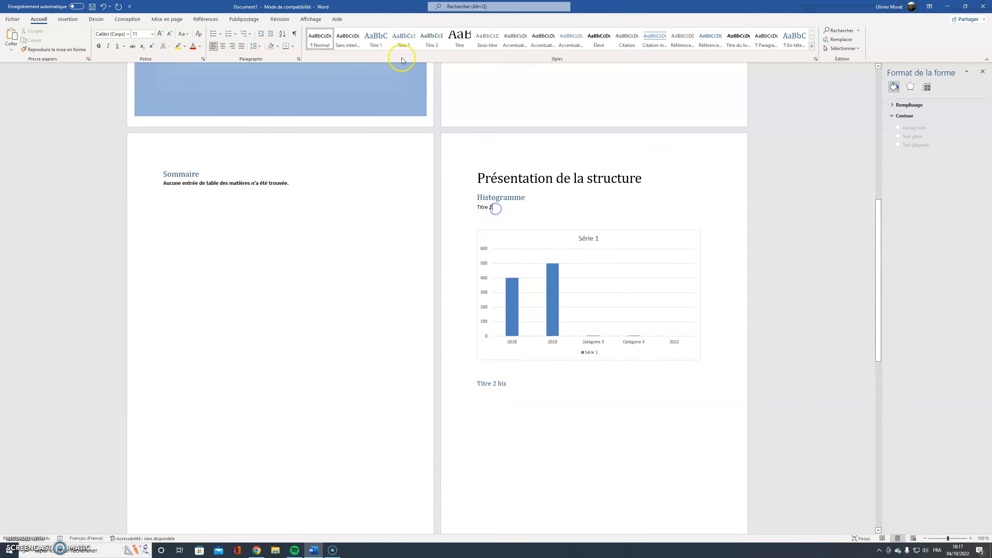
left_click(402, 37)
Step: Update the Sommaire table of contents to list the document's current headings
left_click(207, 180)
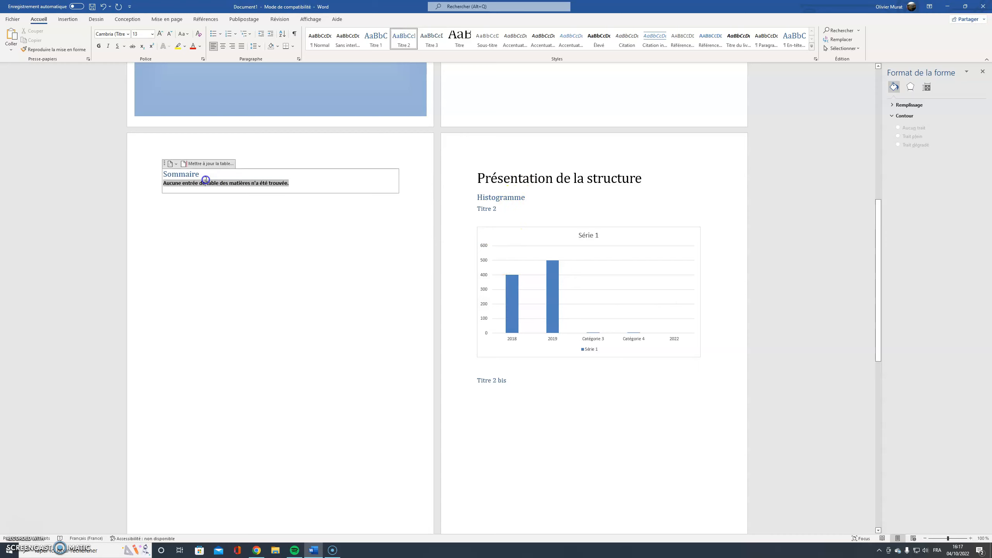
left_click(218, 169)
left_click(222, 181)
left_click(215, 164)
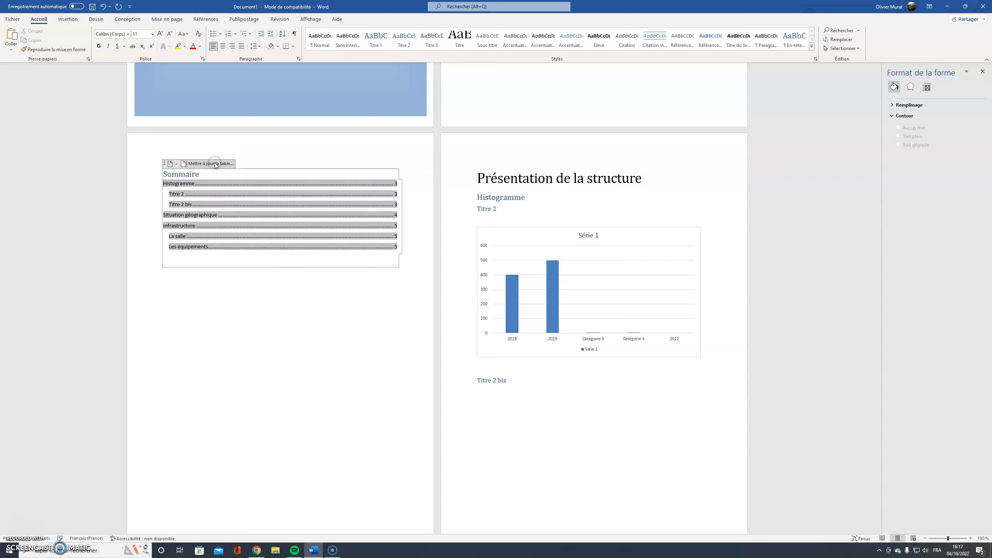
left_click(244, 350)
left_click(178, 184)
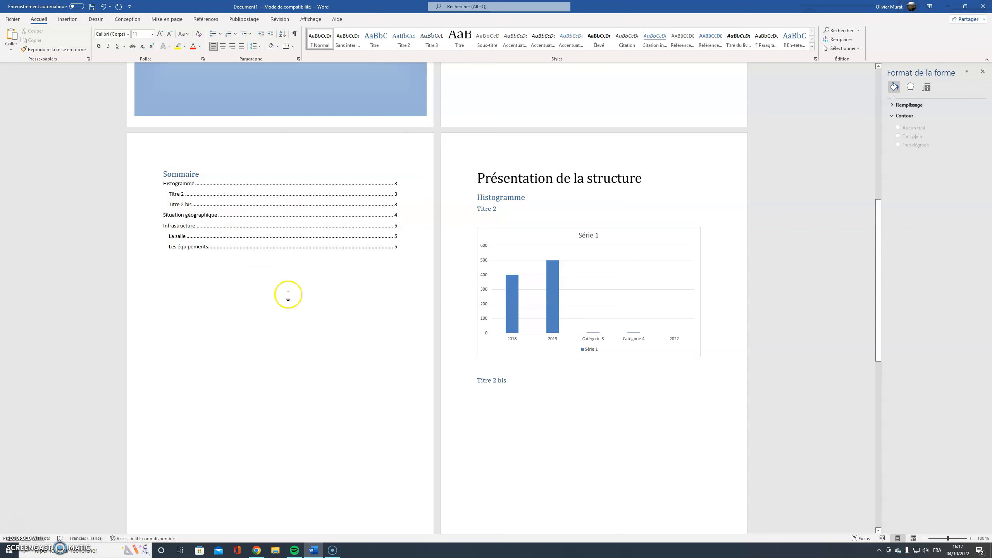
Step: Insert page numbers at the bottom of the pages using the Angle replié design and leave footer editing
scroll(576, 393, "down", 3)
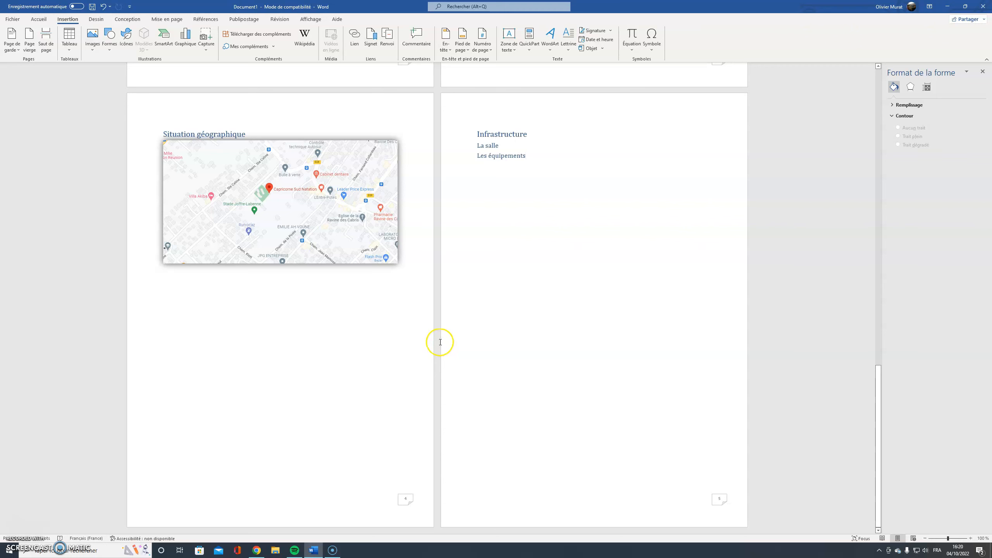
left_click(38, 19)
left_click(68, 19)
left_click(483, 51)
mouse_move(500, 75)
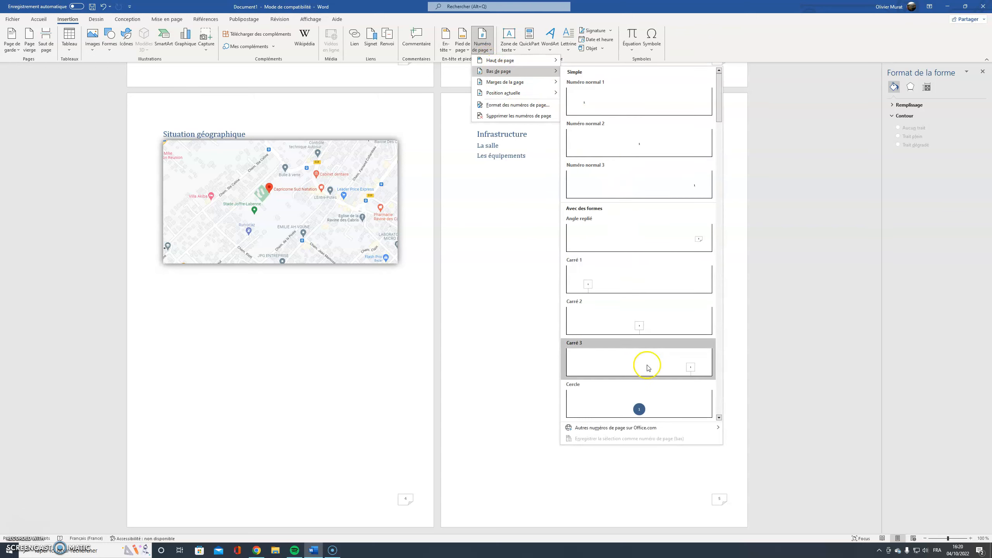
left_click(623, 247)
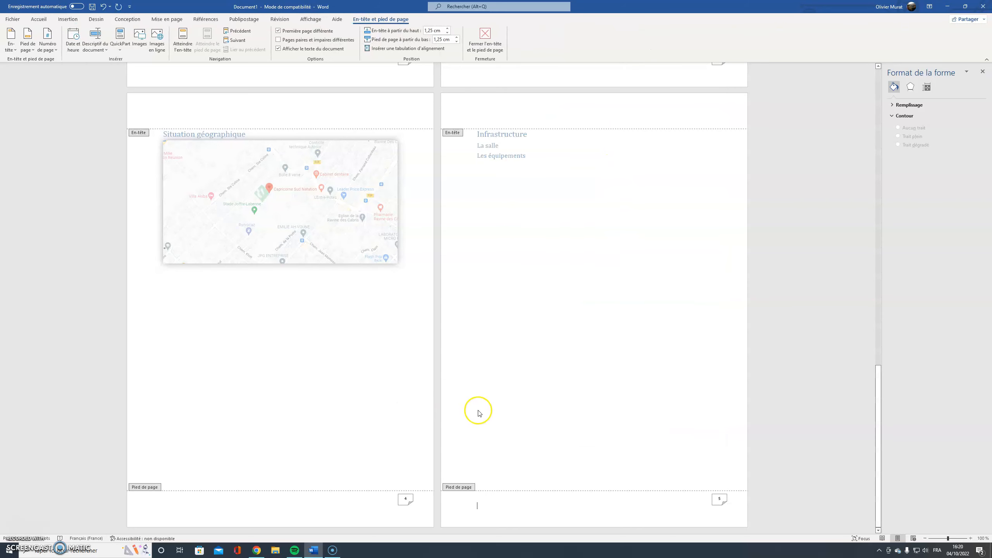
left_click(485, 39)
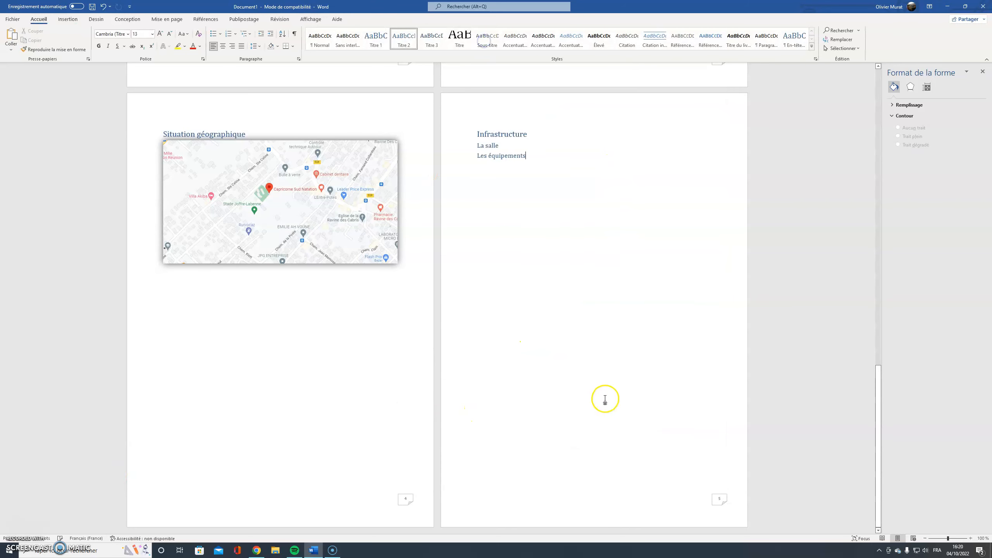
Step: Insert a page break after "Les équipements" to start a new page
left_click(567, 155)
left_click(66, 19)
left_click(45, 39)
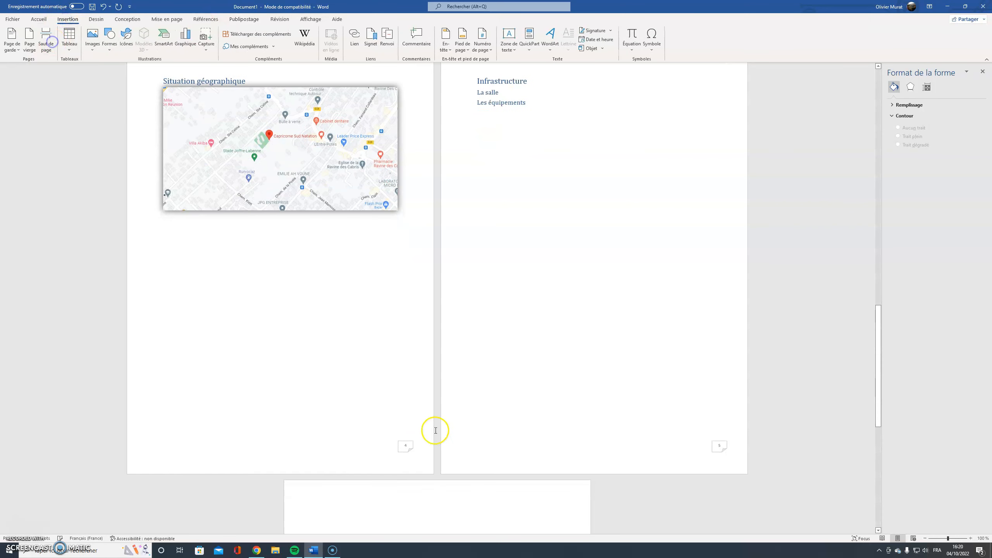
Step: Add the heading "Organigramme" on the new page in the Titre 1 style
scroll(423, 402, "down", 1)
type("Organigramme")
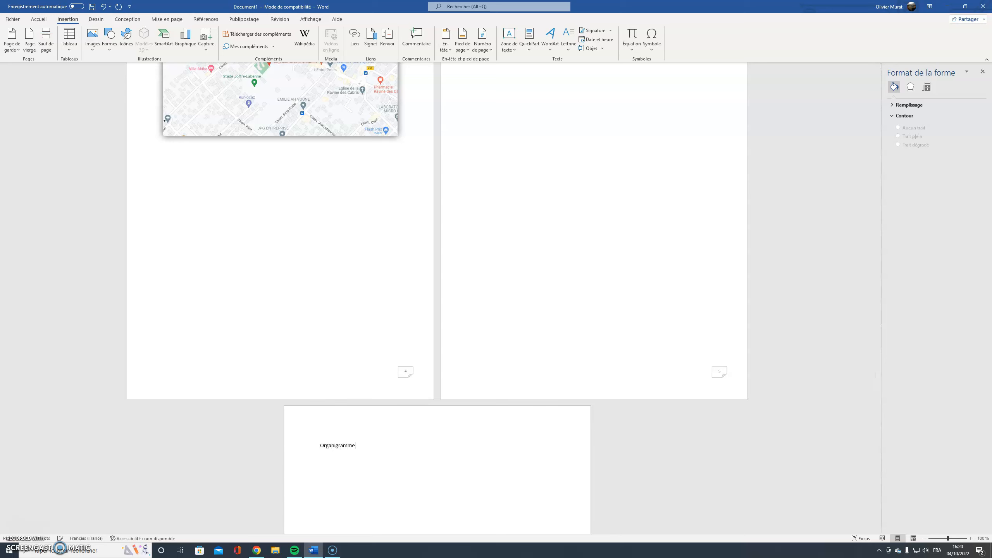
left_click(46, 22)
left_click(370, 43)
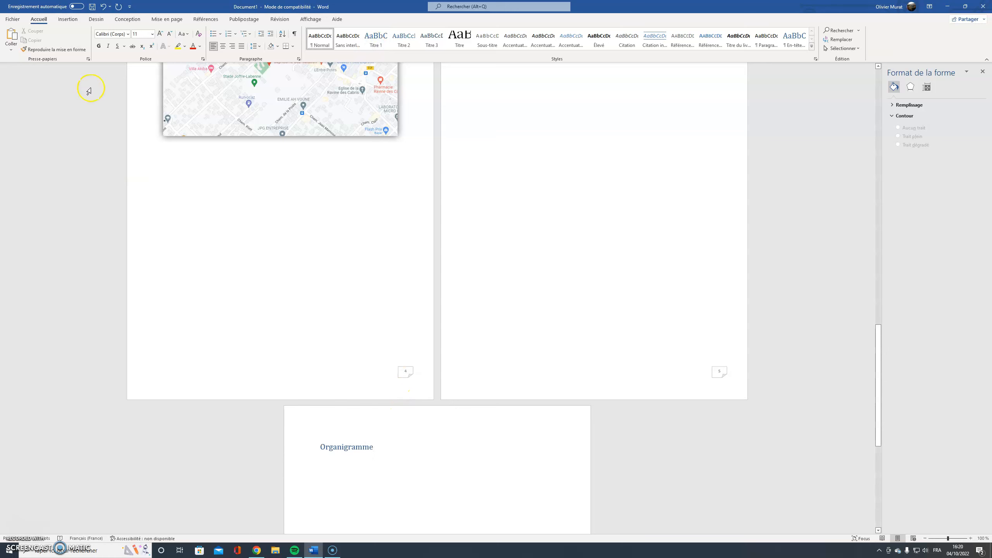
Step: Insert a SmartArt hierarchy graphic of the type "Organigramme avec titre et nom" under the Organigramme heading
left_click(74, 19)
left_click(163, 37)
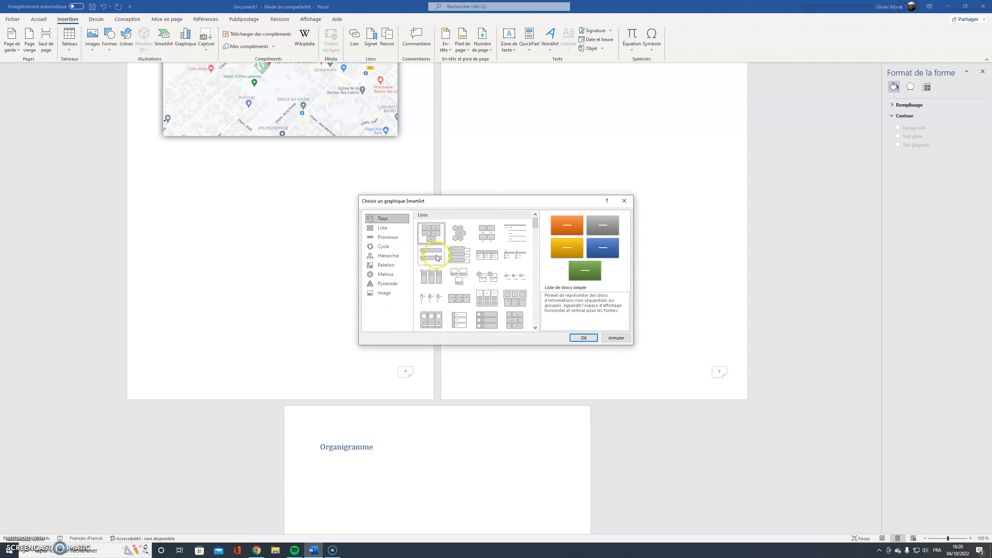
left_click(390, 230)
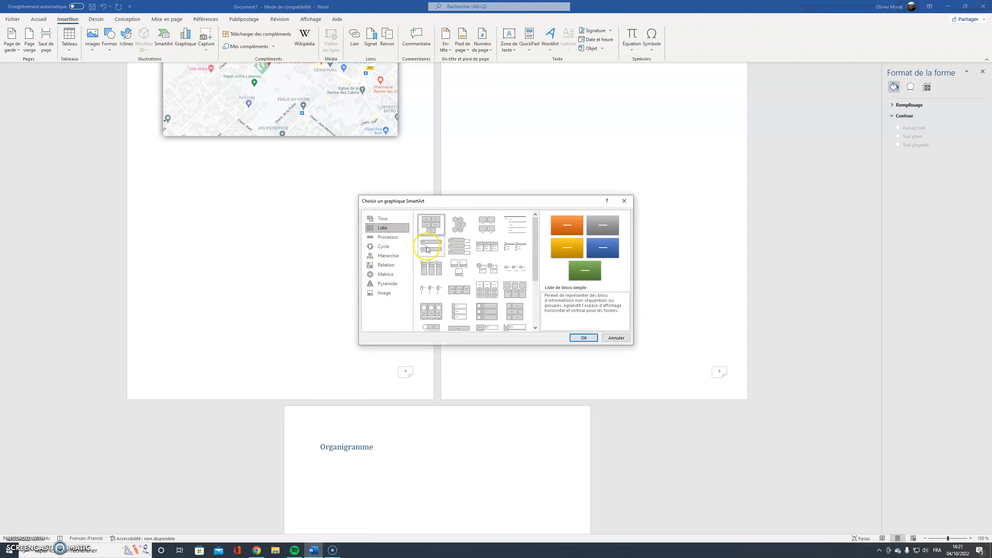
left_click(394, 247)
left_click(388, 256)
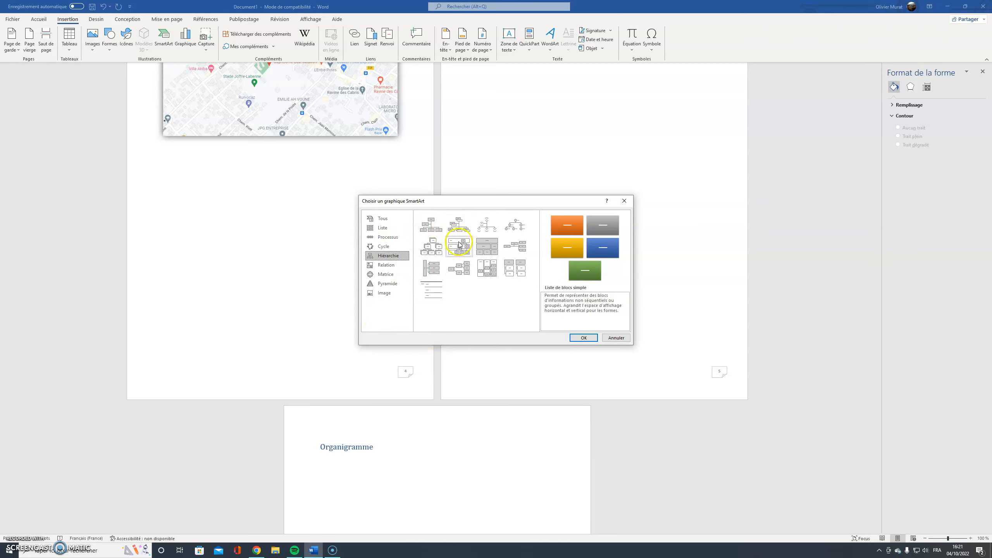
left_click(459, 227)
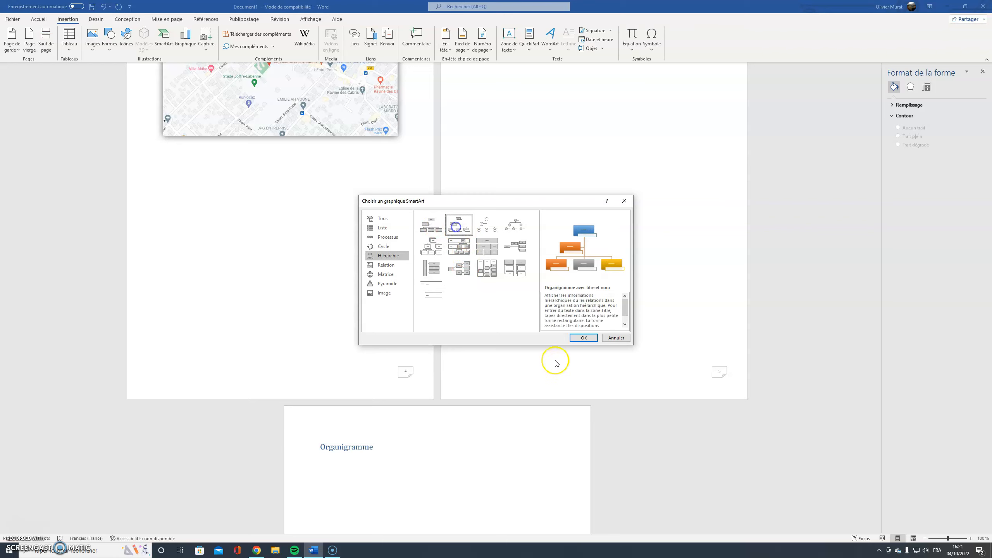
left_click(584, 337)
Step: Enter the director's first name in the top box of the organisation chart
left_click(435, 203)
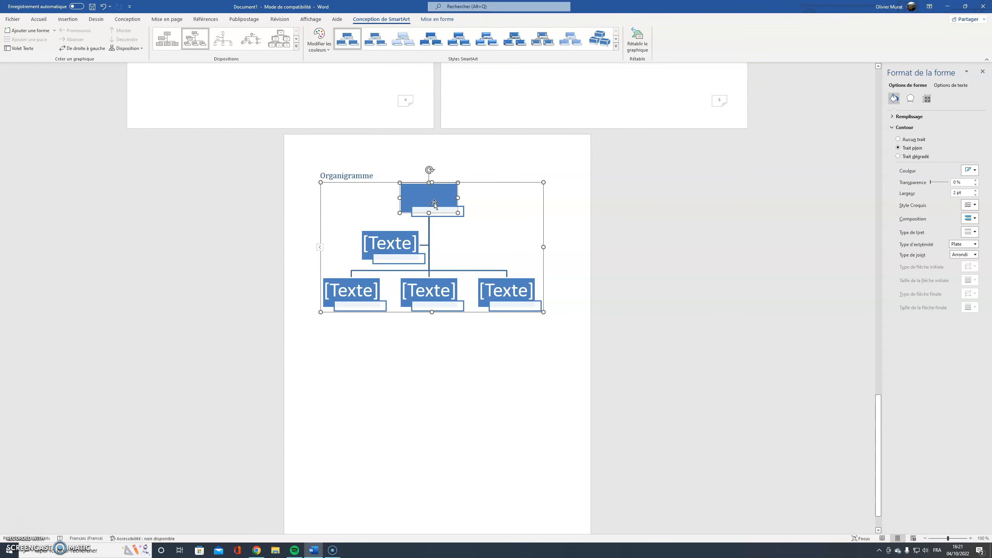
type("Olivier")
left_click(447, 221)
left_click(445, 214)
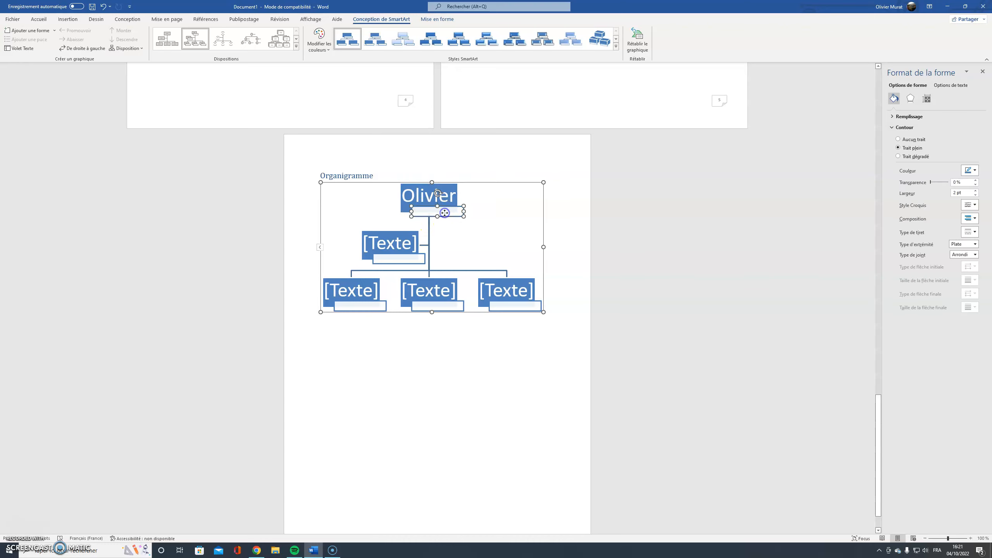
Step: Enter the educator's first name in the assistant box of the organisation chart, correcting the stray comma
left_click(390, 245)
type("Antoin,e")
key("BackSpace")
key("BackSpace")
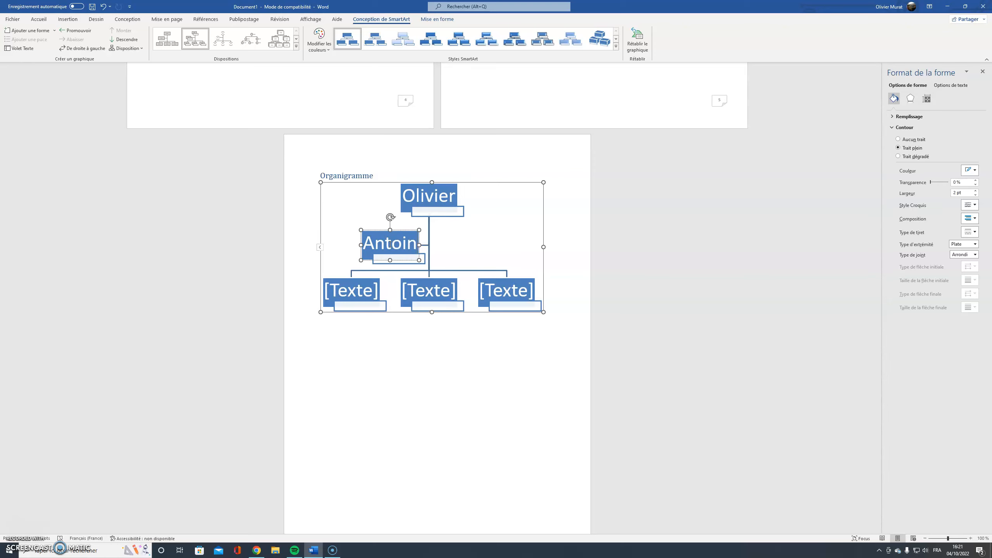
type("e")
left_click(557, 276)
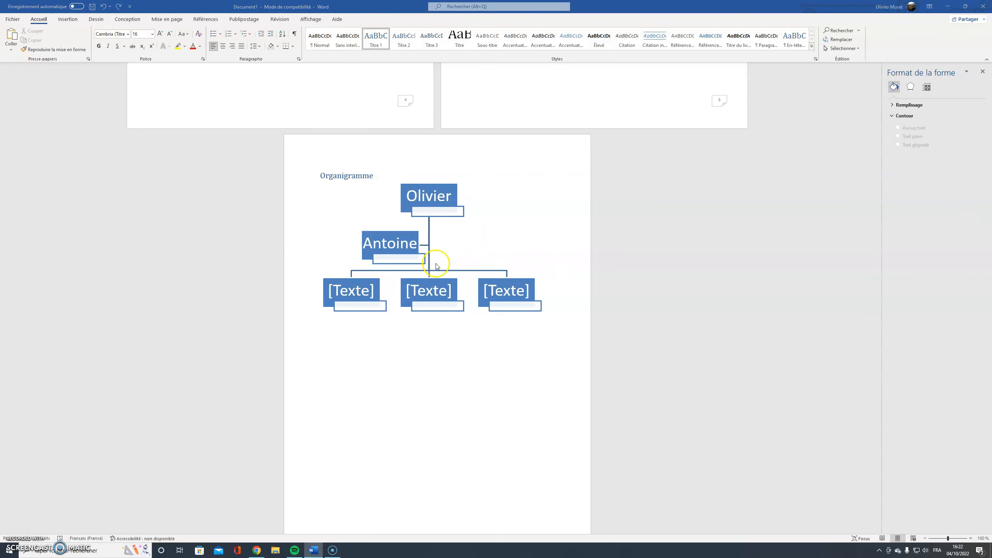
Step: Enter the job title "Directeur" in the small label of the chart's top box
left_click(402, 243)
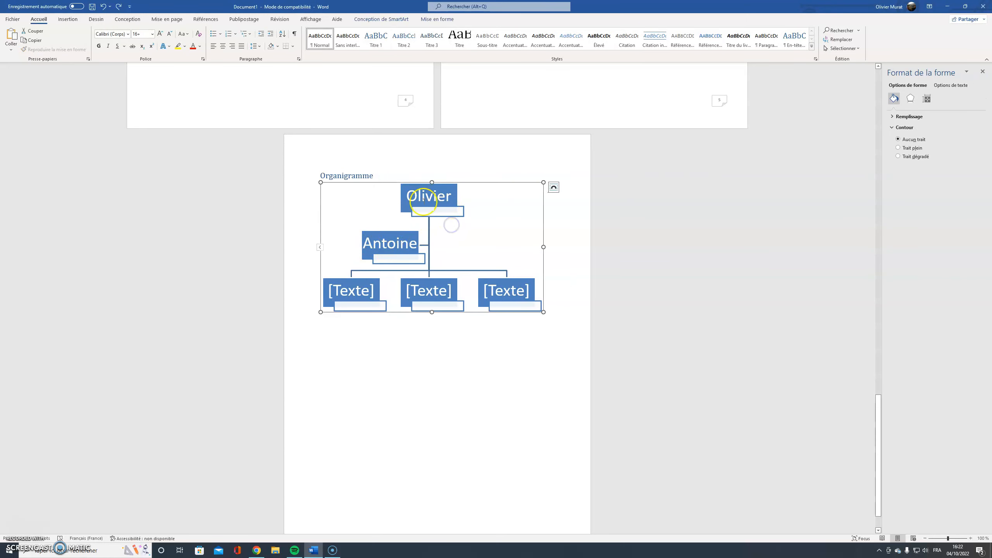
left_click(443, 213)
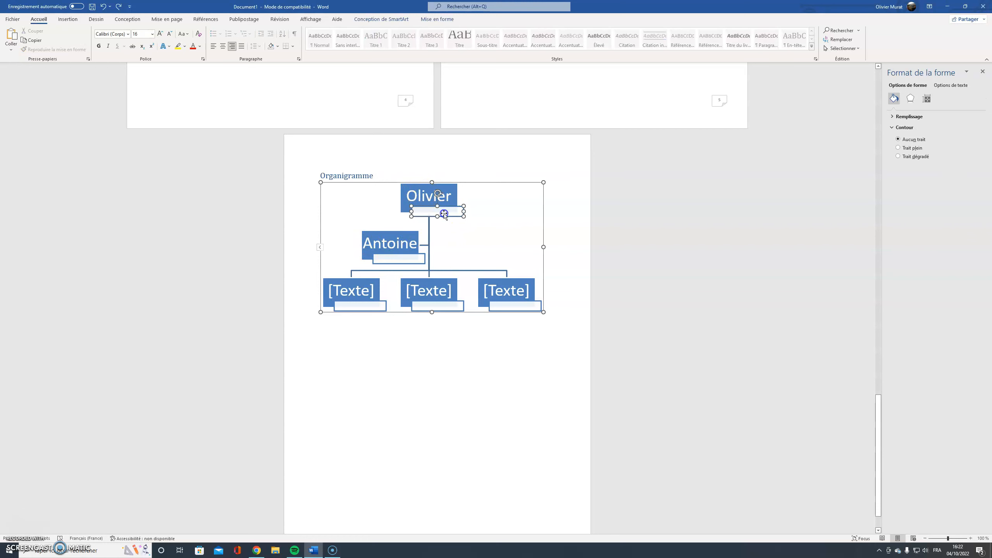
right_click(444, 215)
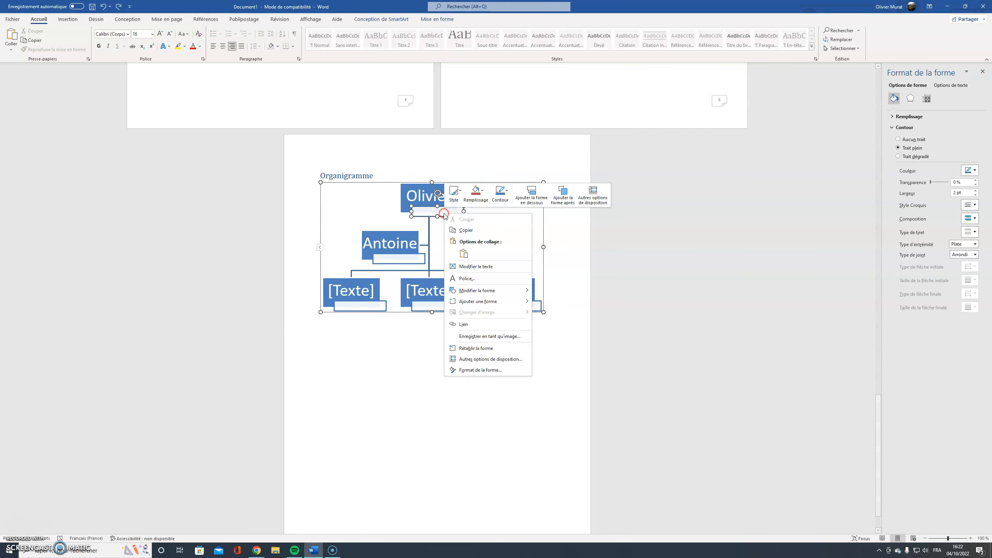
left_click(466, 273)
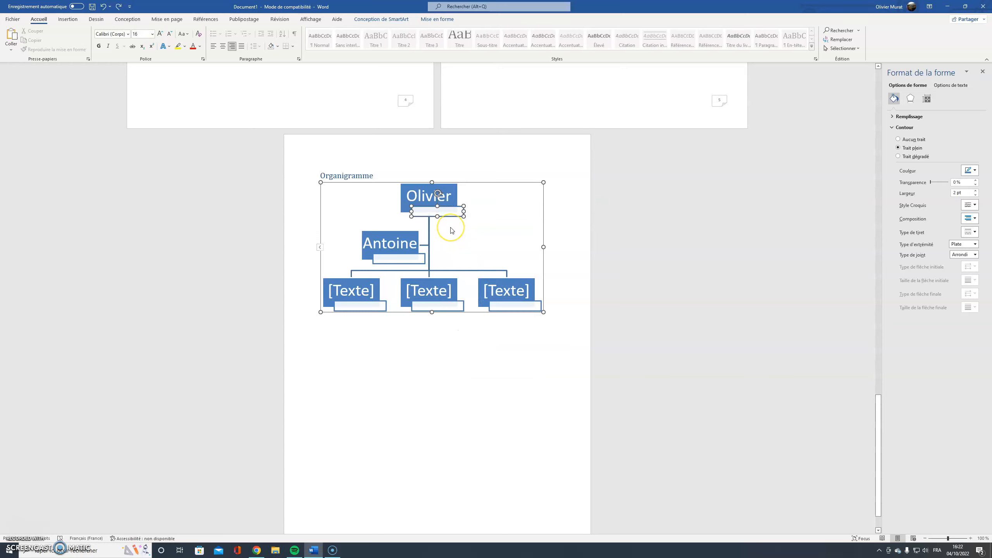
type("Directeur")
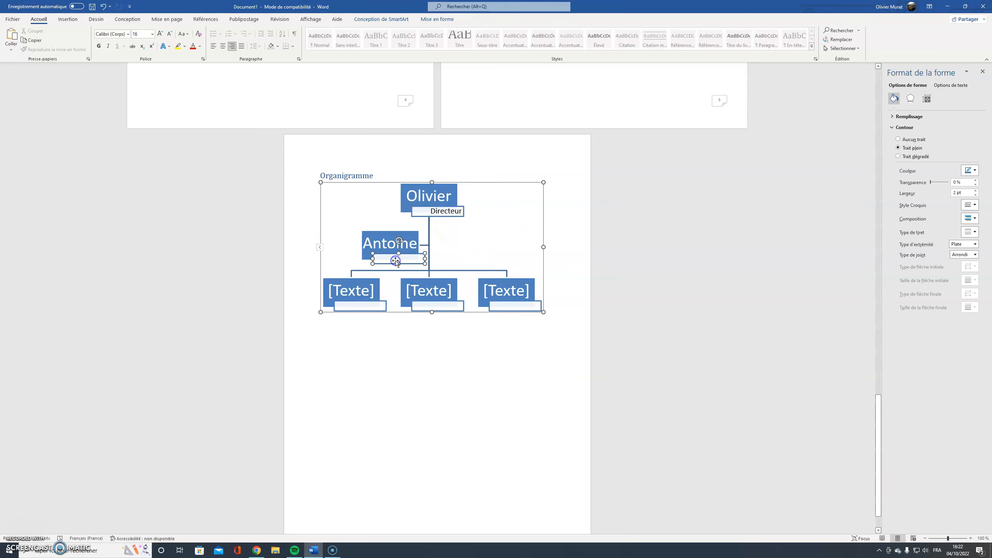
Step: Enter the job title "Educateur" in the small label of the chart's assistant box
right_click(396, 261)
left_click(426, 313)
type("Educateur")
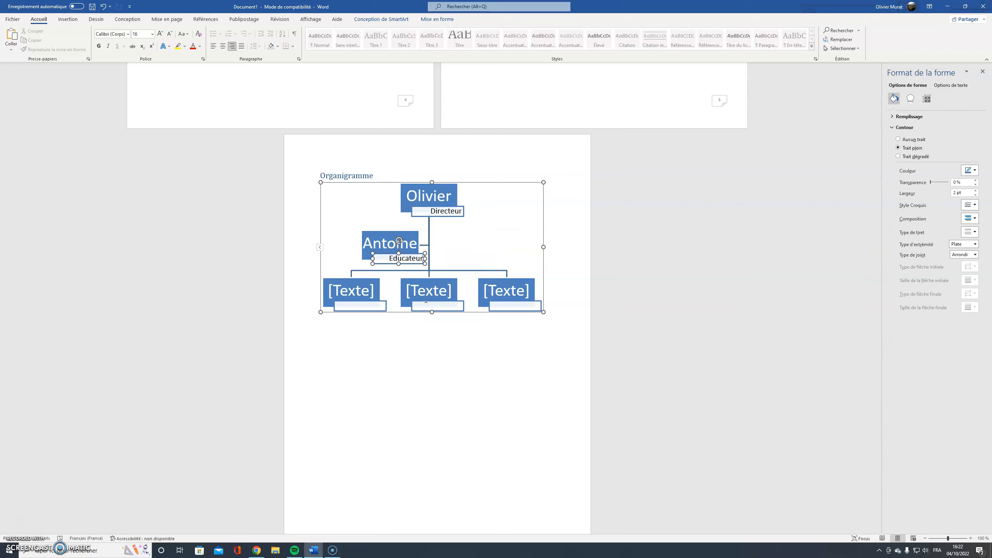
left_click(377, 376)
left_click(507, 388)
left_click(498, 162)
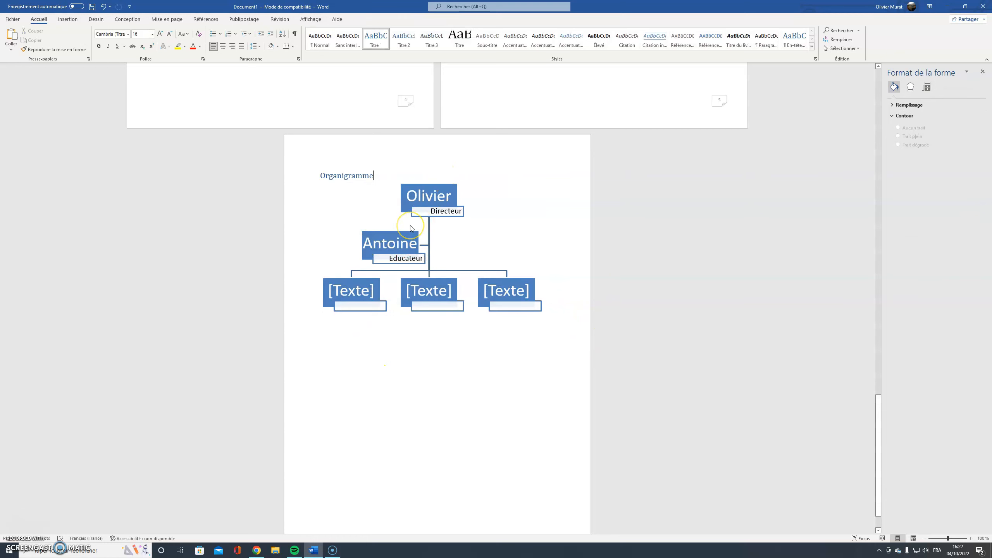
Step: Add a second assistant entry after the first in the chart's text outline and enter that person's first name
left_click(369, 249)
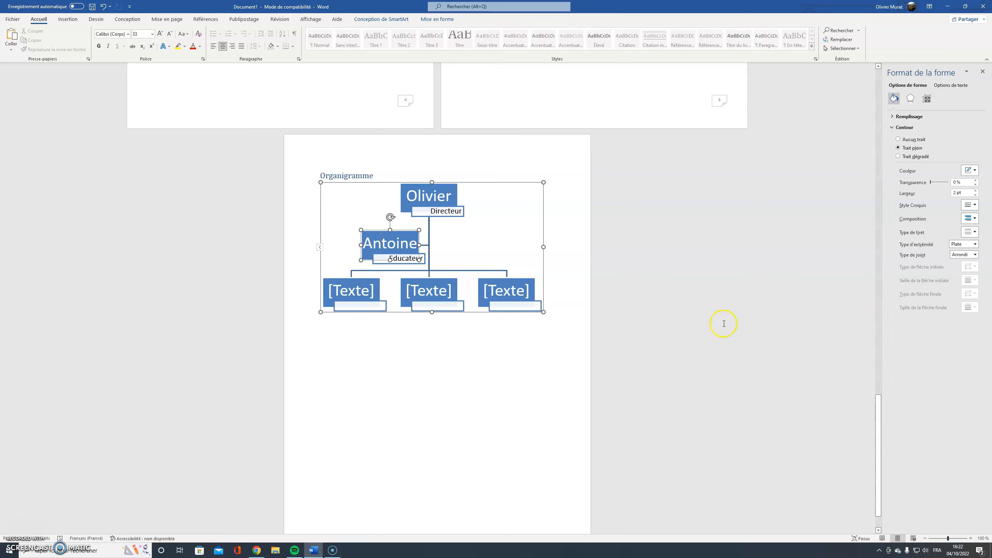
left_click_drag(499, 332, 360, 243)
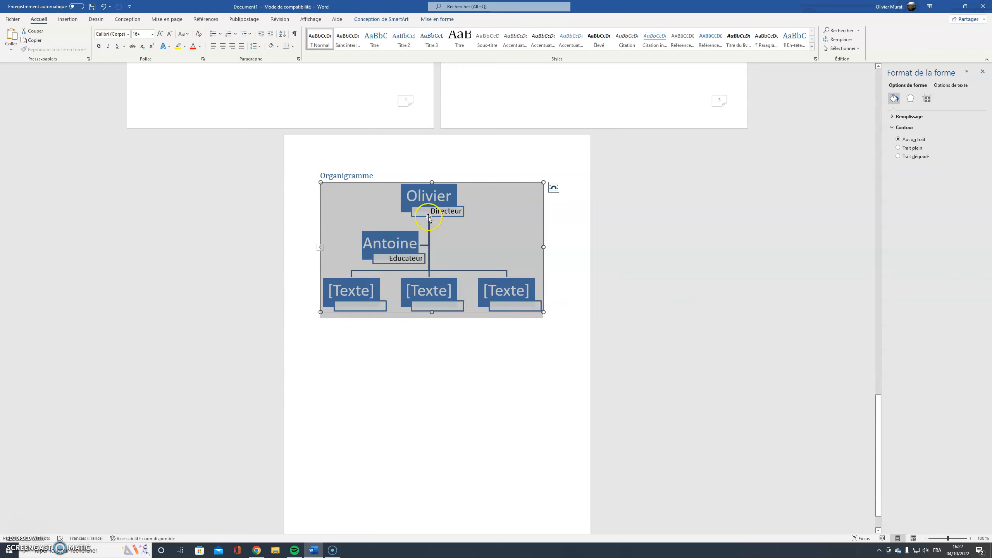
left_click(319, 251)
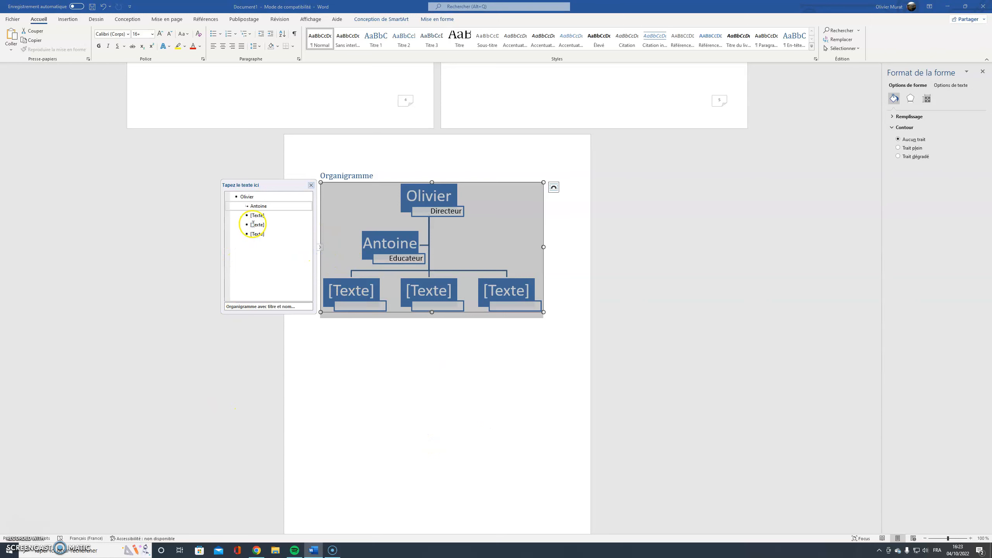
left_click(263, 206)
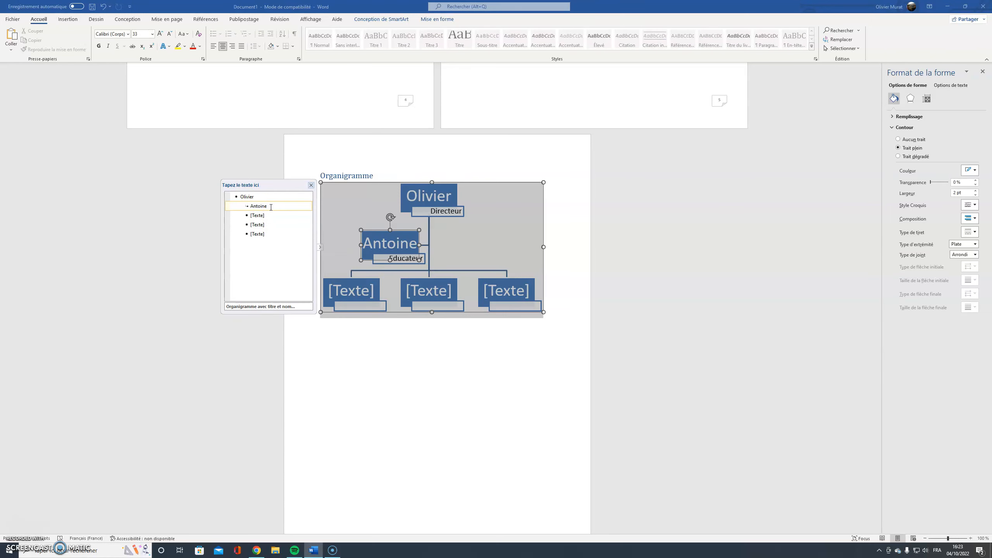
key("Return")
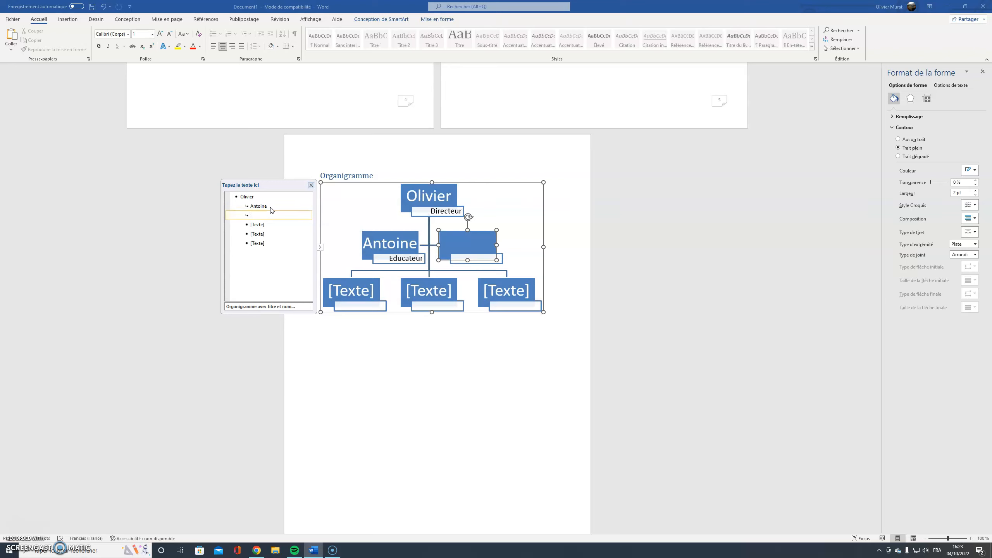
type("Julie")
Step: Add two subordinate entries beneath the second assistant in the organisation chart's text outline and enter their names
key("Return")
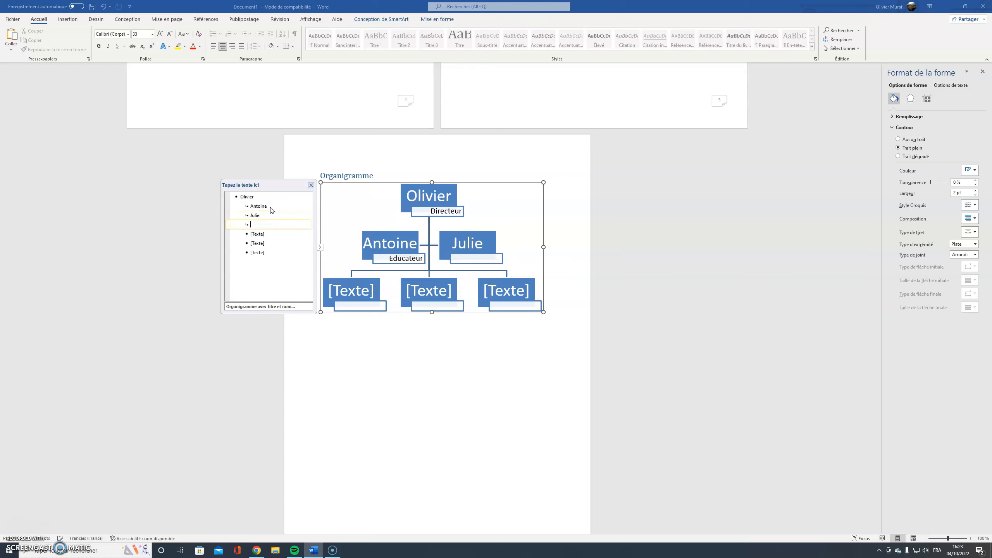
key("Tab")
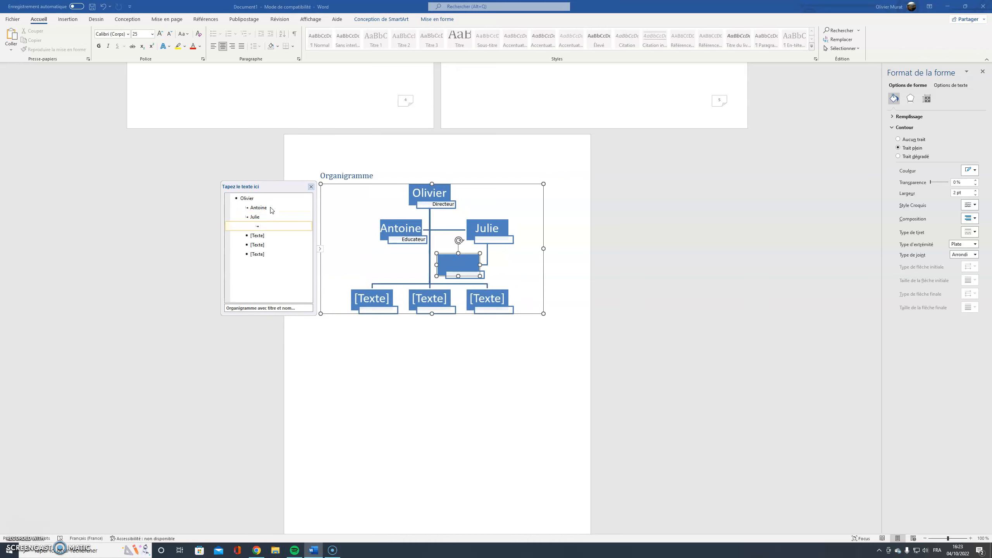
type("Bob")
key("Return")
type("Leponge")
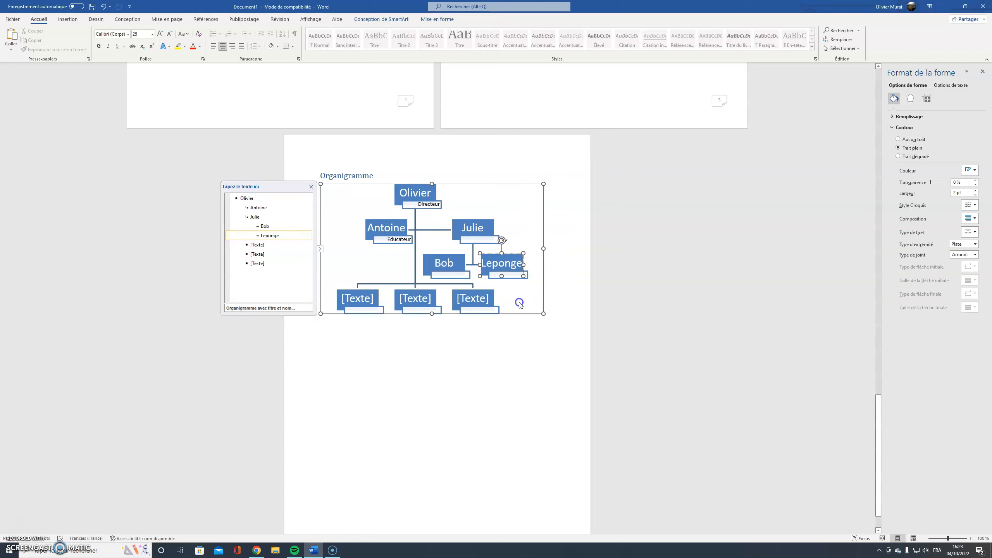
Step: Enter the job title "Stagiaire" in the small label of the first subordinate's box
right_click(456, 273)
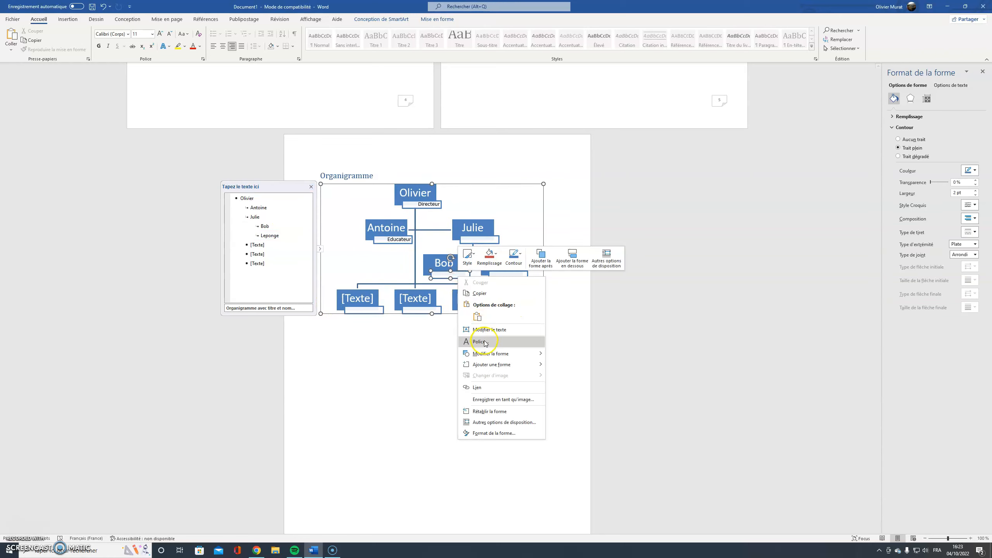
left_click(487, 330)
type("Stagiaire")
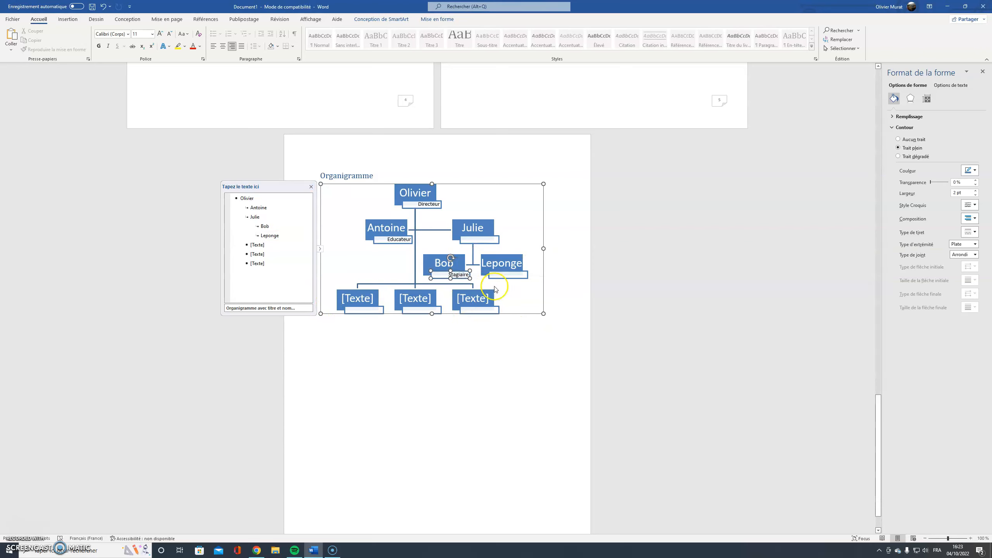
Step: Try to put the job title "Stagiaire" in the small label of the second subordinate's box
right_click(513, 276)
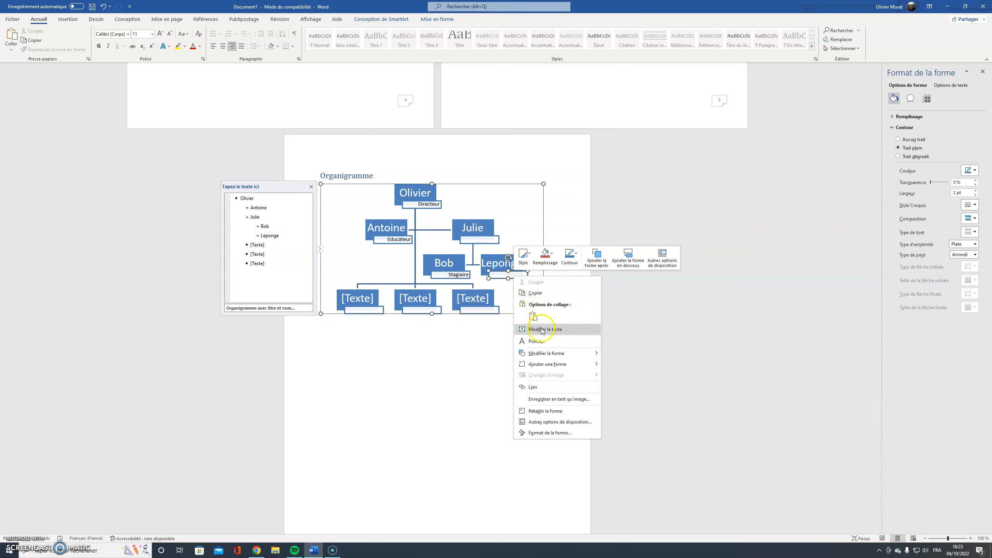
left_click(533, 316)
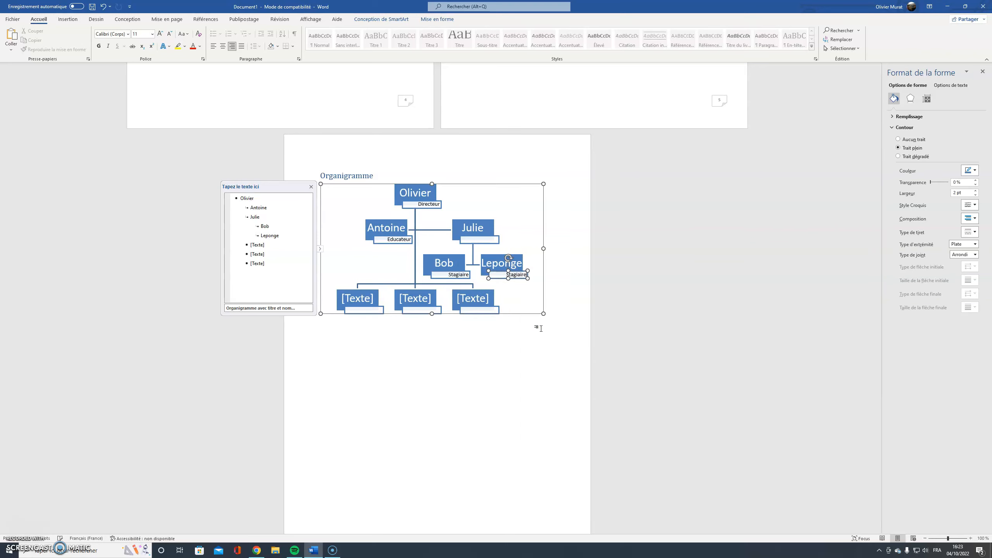
key("ctrl+z")
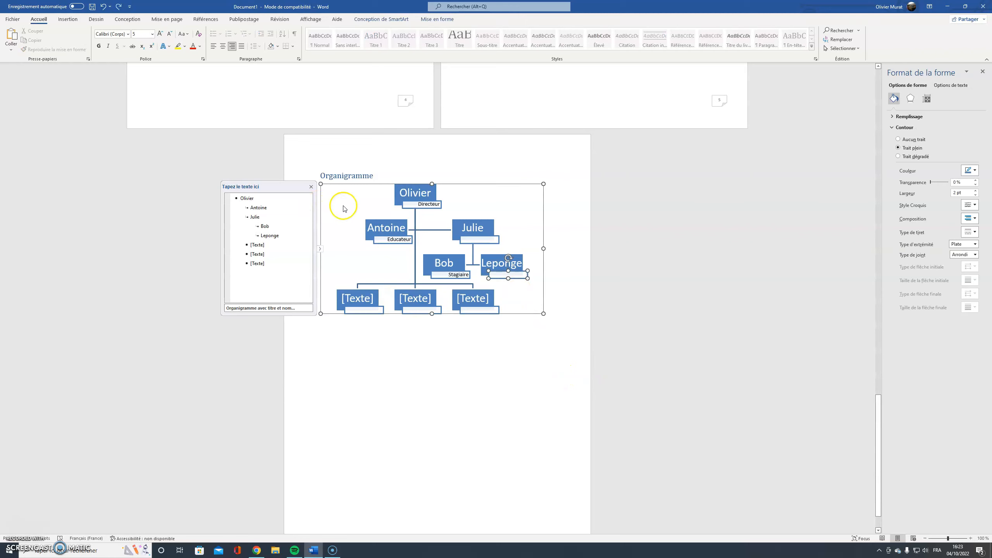
left_click(571, 218)
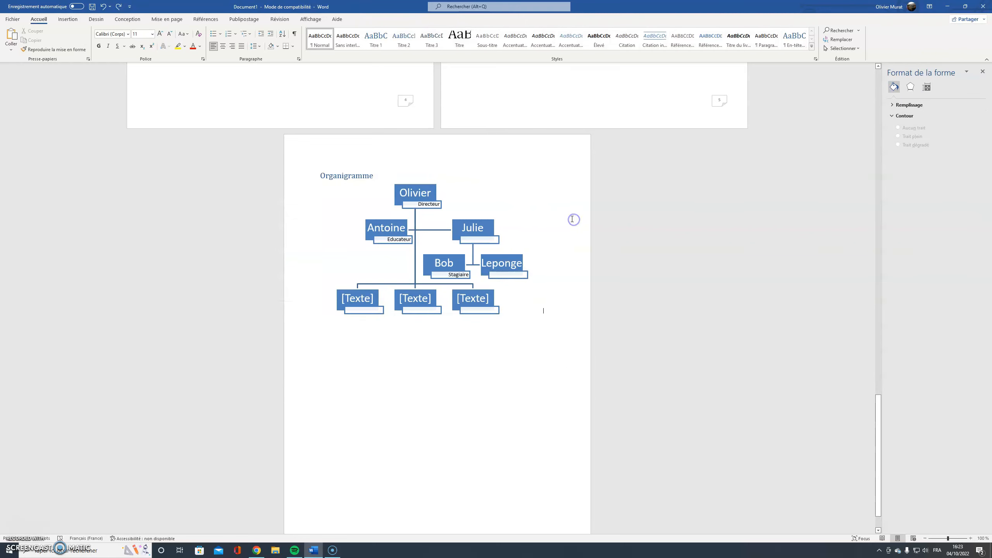
Step: Update the entire table of contents so that it includes the Organigramme heading
scroll(394, 224, "up", 12)
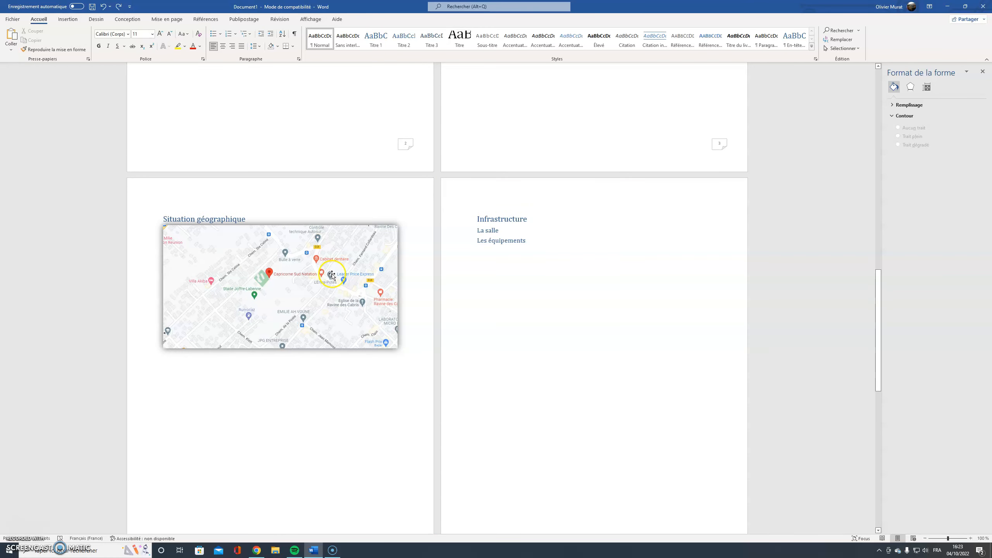
scroll(331, 275, "up", 8)
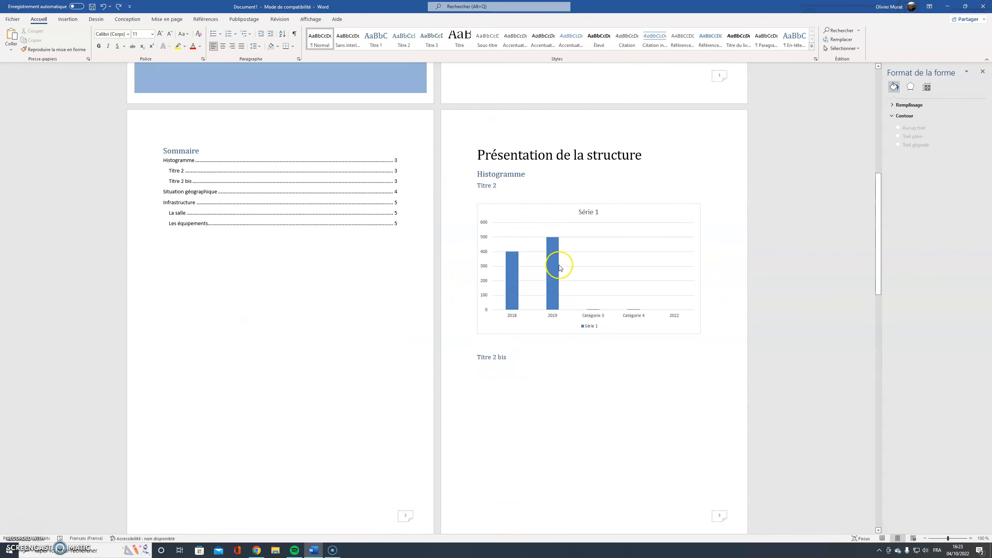
left_click(261, 177)
scroll(279, 282, "down", 10)
scroll(280, 281, "down", 5)
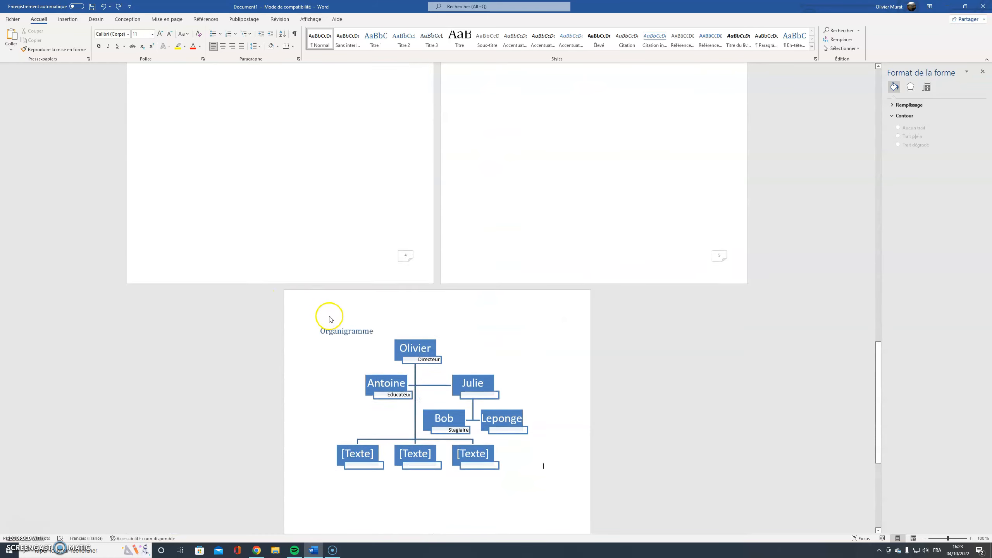
scroll(327, 317, "up", 8)
scroll(329, 315, "up", 6)
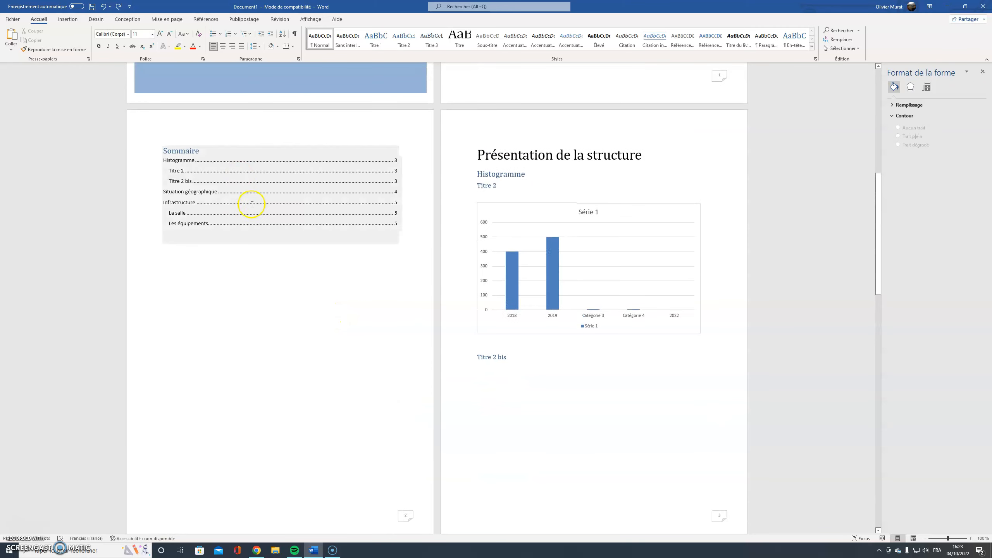
left_click(239, 175)
left_click(216, 141)
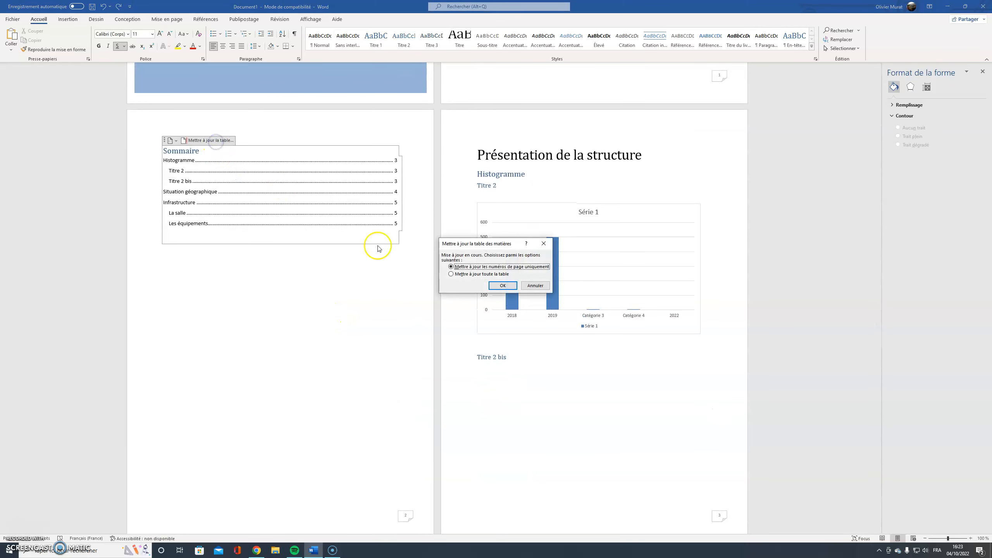
left_click(465, 273)
left_click(503, 288)
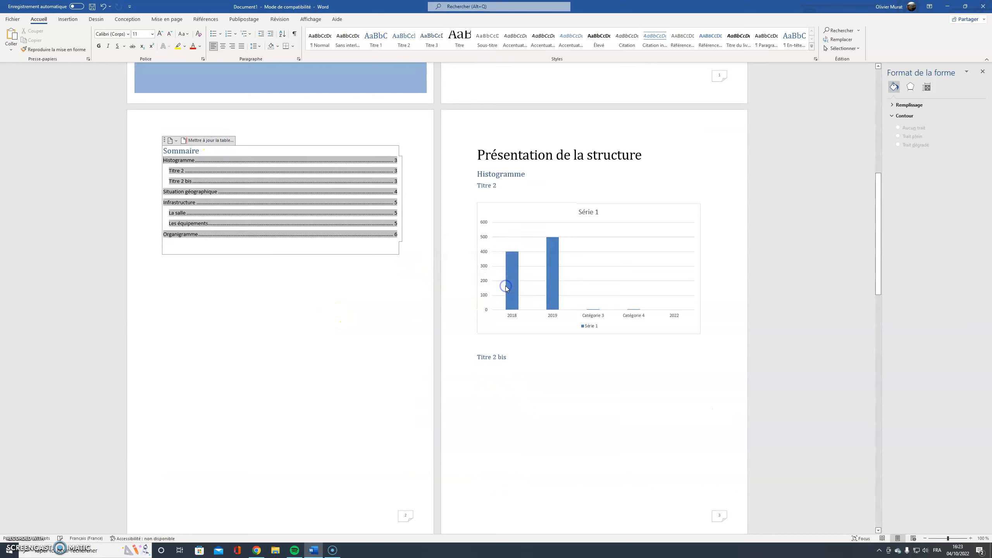
left_click(204, 235)
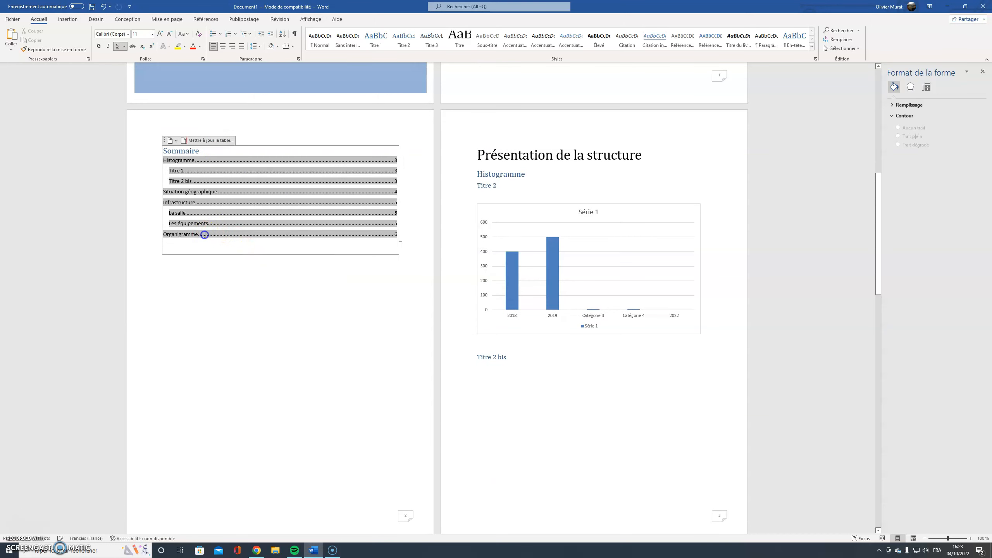
left_click(617, 369)
scroll(617, 368, "down", 6)
scroll(618, 368, "down", 10)
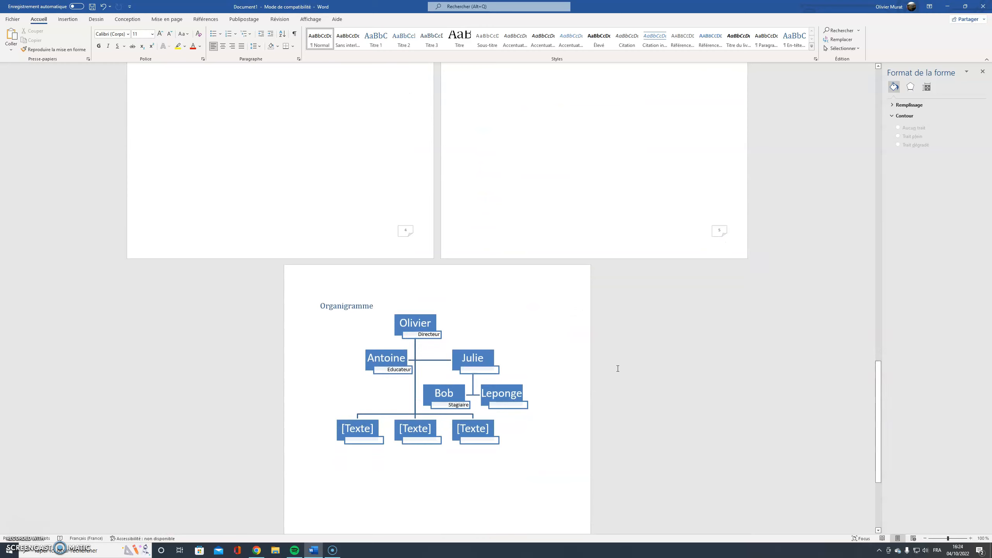
left_click(582, 369)
left_click(527, 369)
scroll(491, 387, "up", 10)
scroll(491, 387, "up", 6)
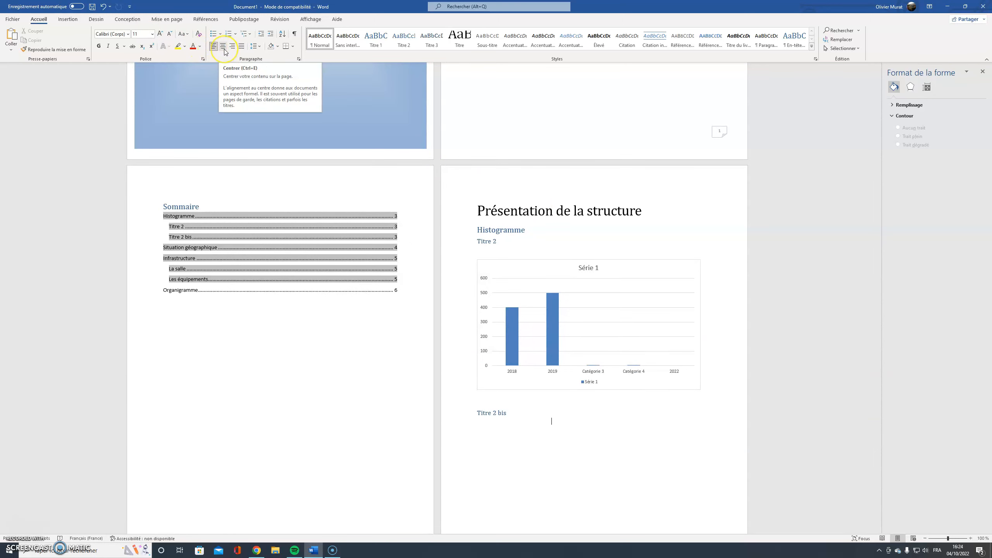
Step: Centre the title "Présentation de la structure" and set it back to left alignment
left_click_drag(642, 211, 484, 213)
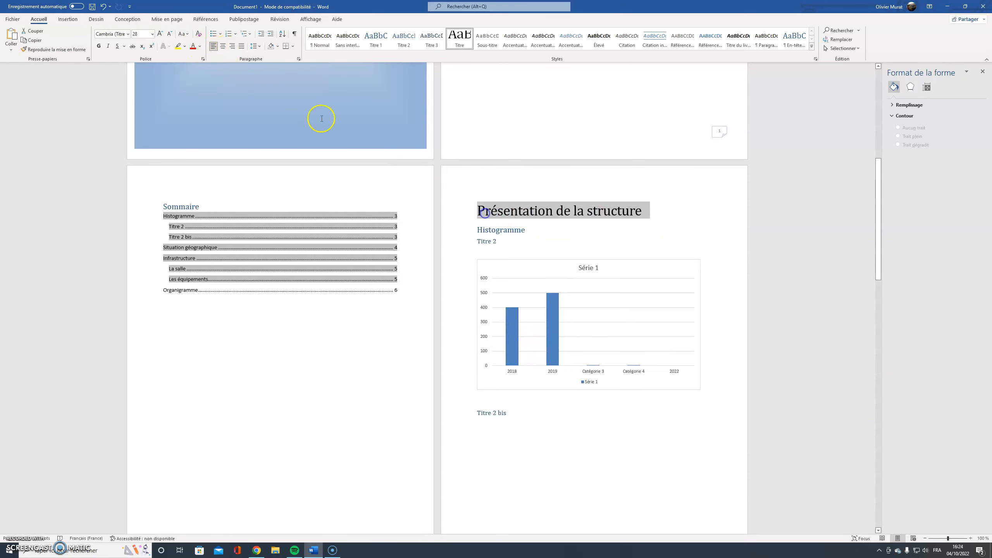
left_click(223, 45)
left_click(214, 46)
Step: Review the report pages from the histogram down to the organisation chart
scroll(514, 260, "down", 3)
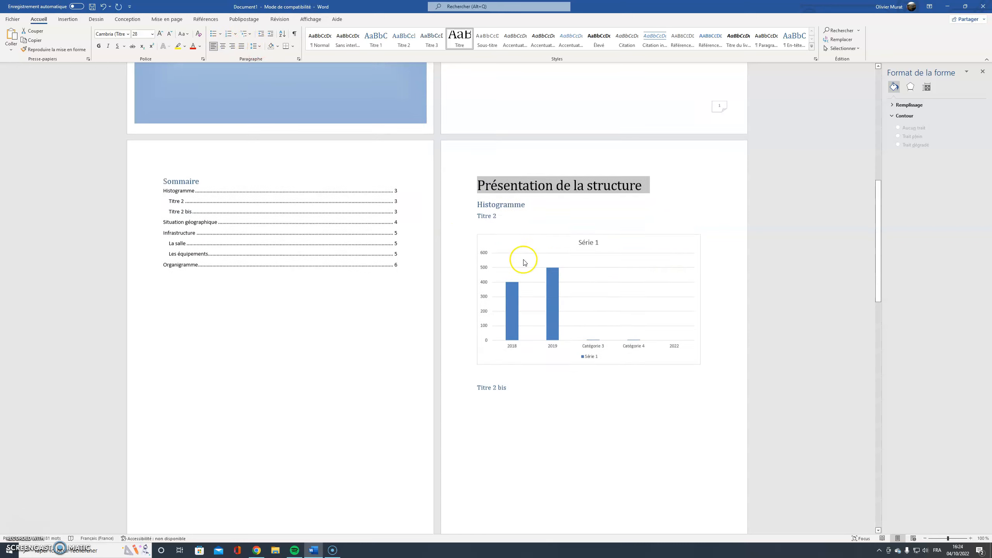
left_click(539, 321)
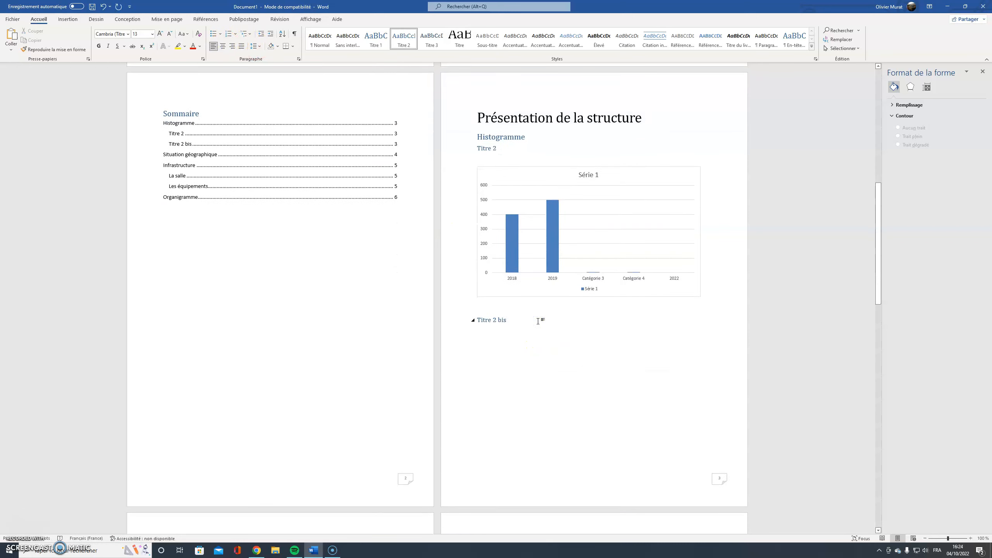
scroll(292, 429, "down", 3)
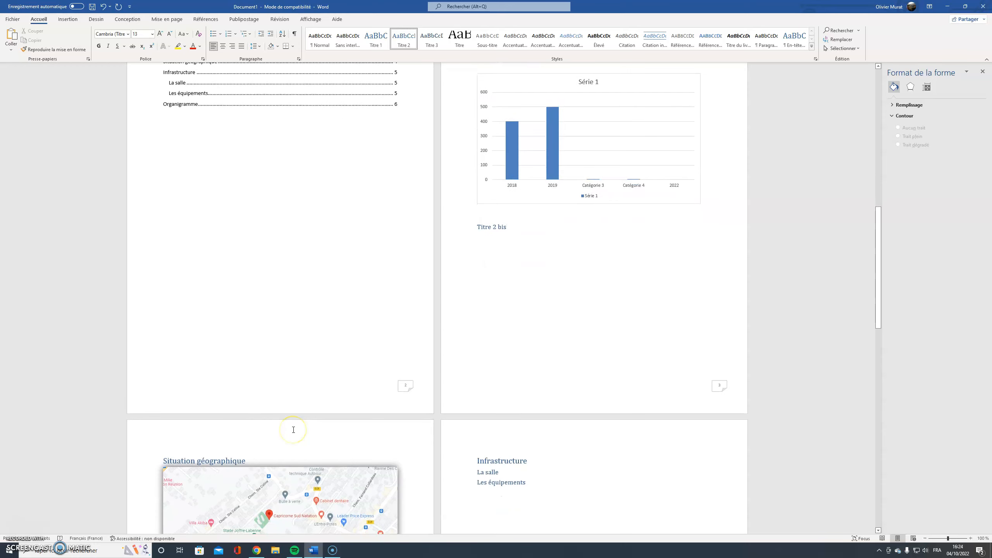
scroll(294, 429, "down", 15)
left_click(337, 418)
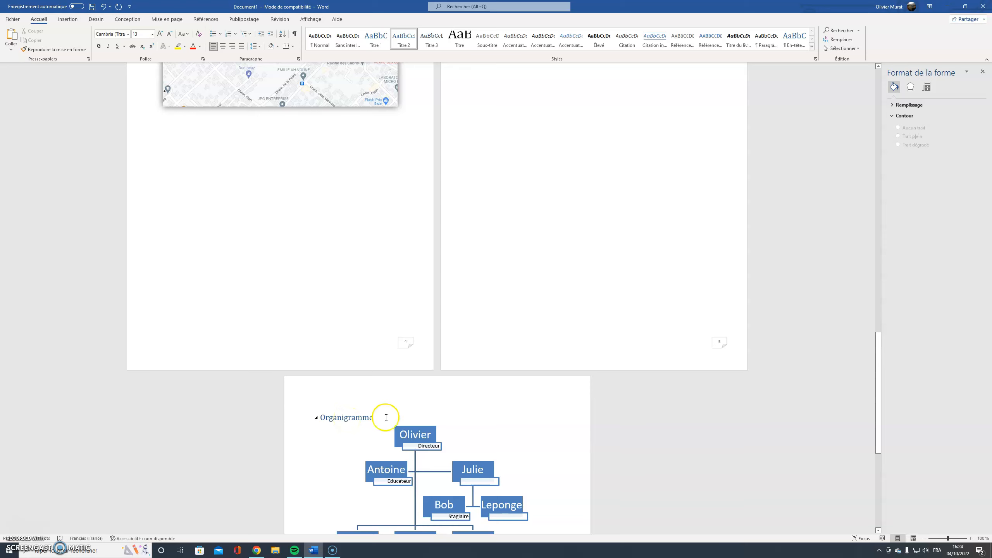
scroll(381, 414, "down", 5)
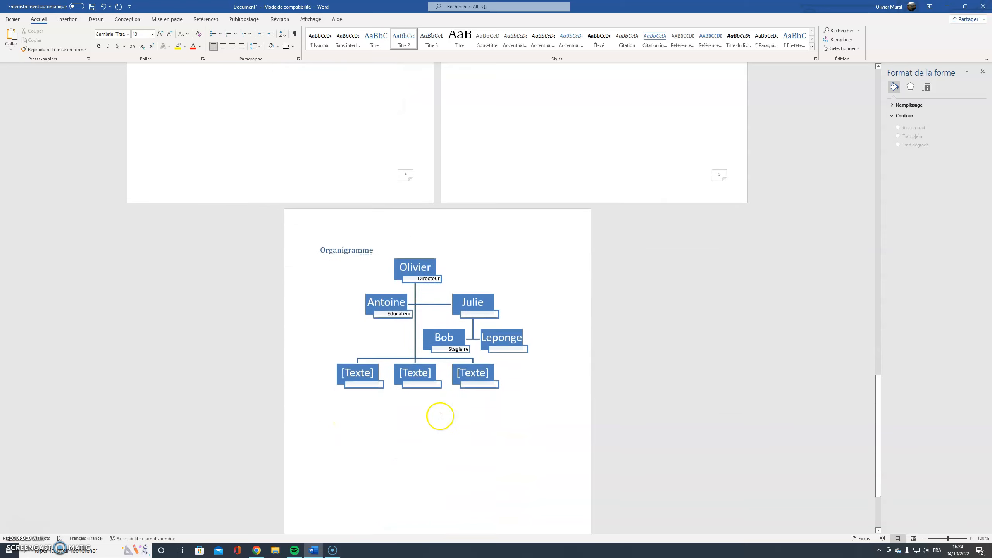